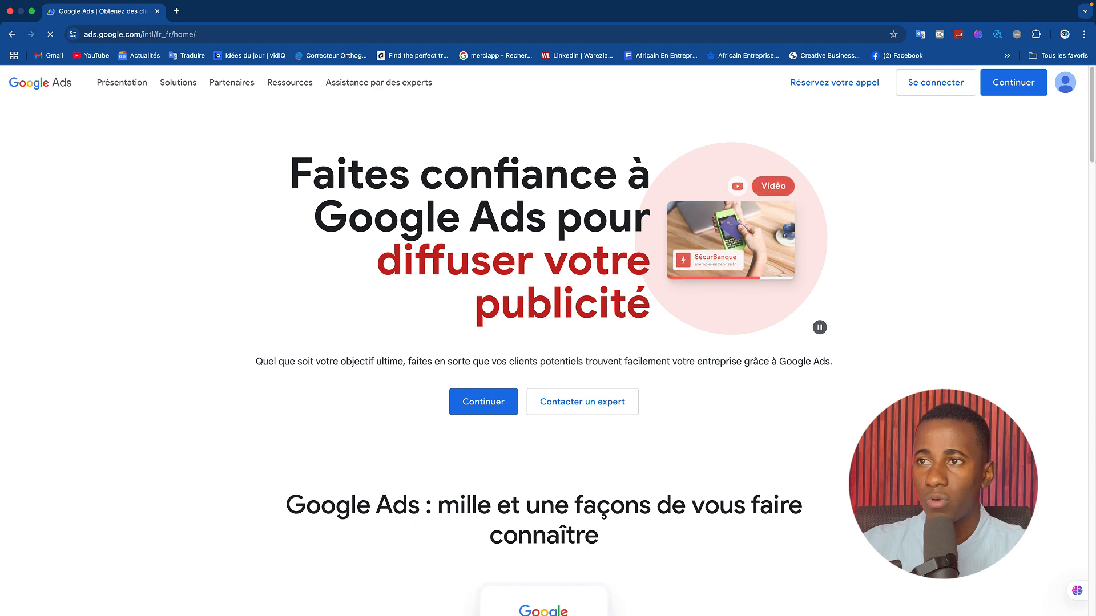
pyautogui.moveTo(1091, 116)
pyautogui.mouseDown()
pyautogui.moveTo(1092, 260)
pyautogui.moveTo(1092, 133)
pyautogui.mouseUp()
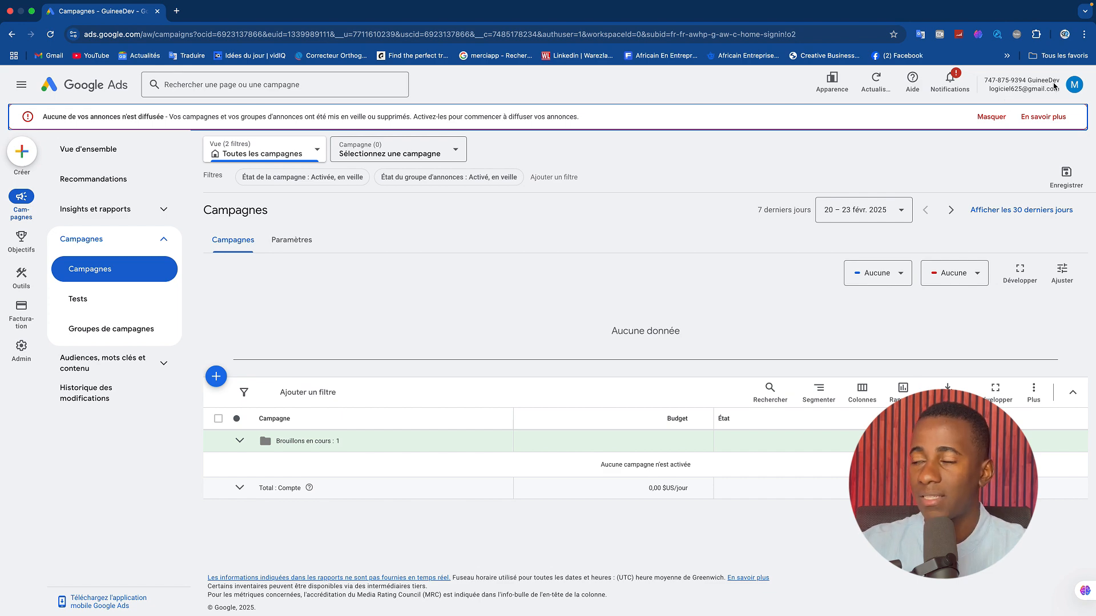
# Switch to the other signed-in Google Ads account to view its campaigns and return to the GuineeDev account.
pyautogui.click(1074, 85)
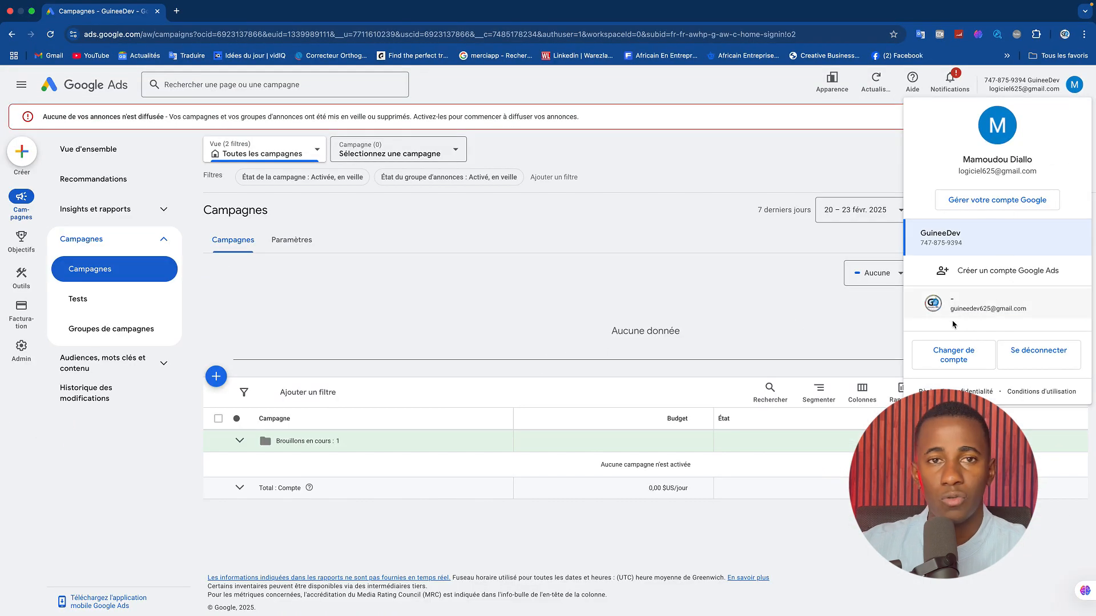
pyautogui.click(953, 355)
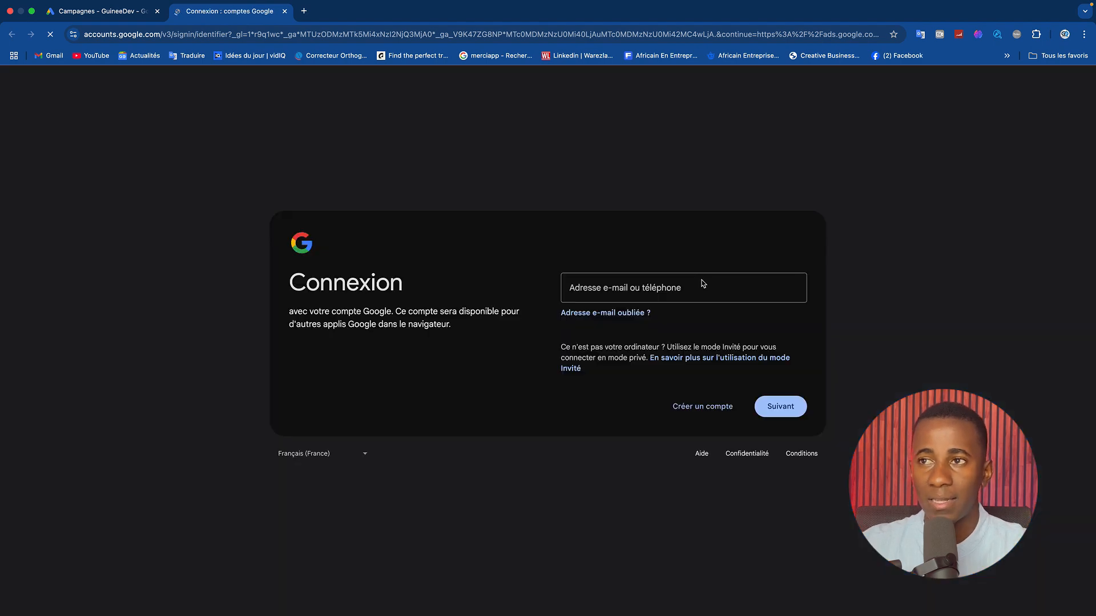
pyautogui.click(102, 11)
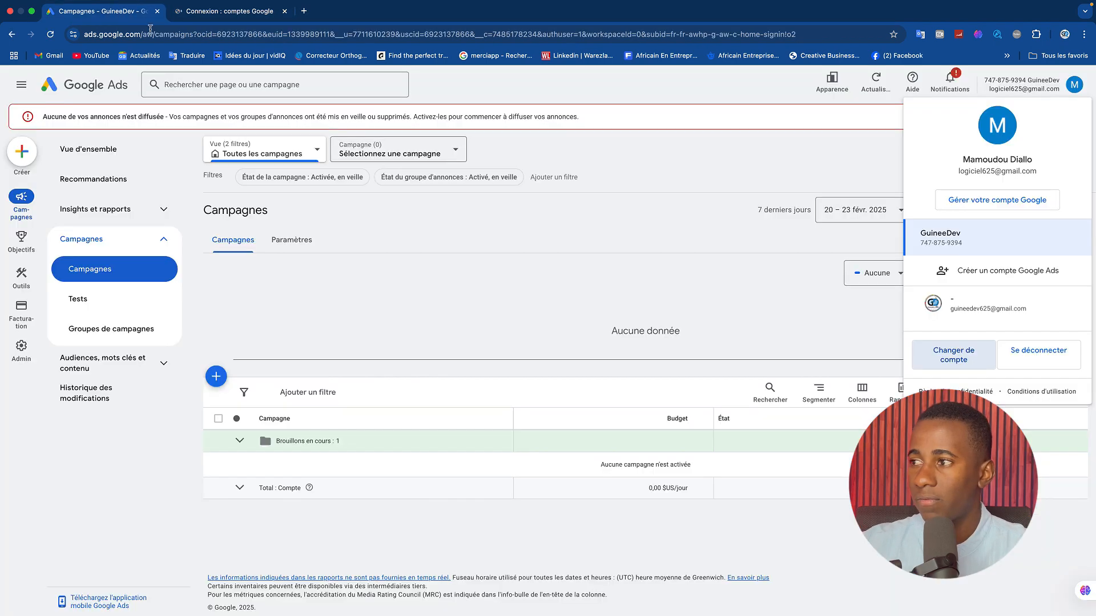
pyautogui.click(970, 310)
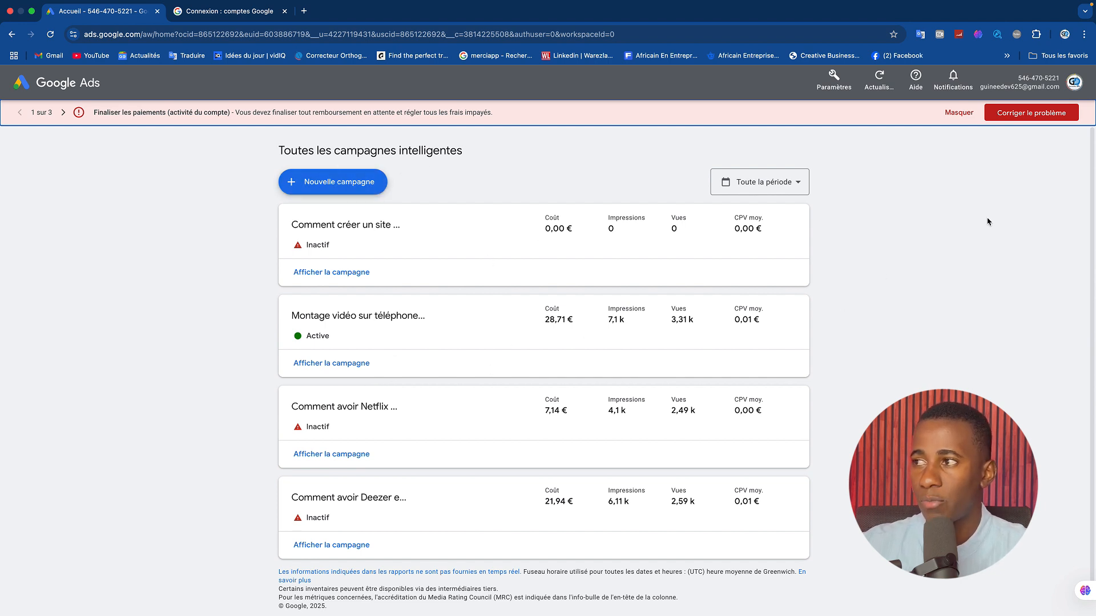
pyautogui.click(1074, 82)
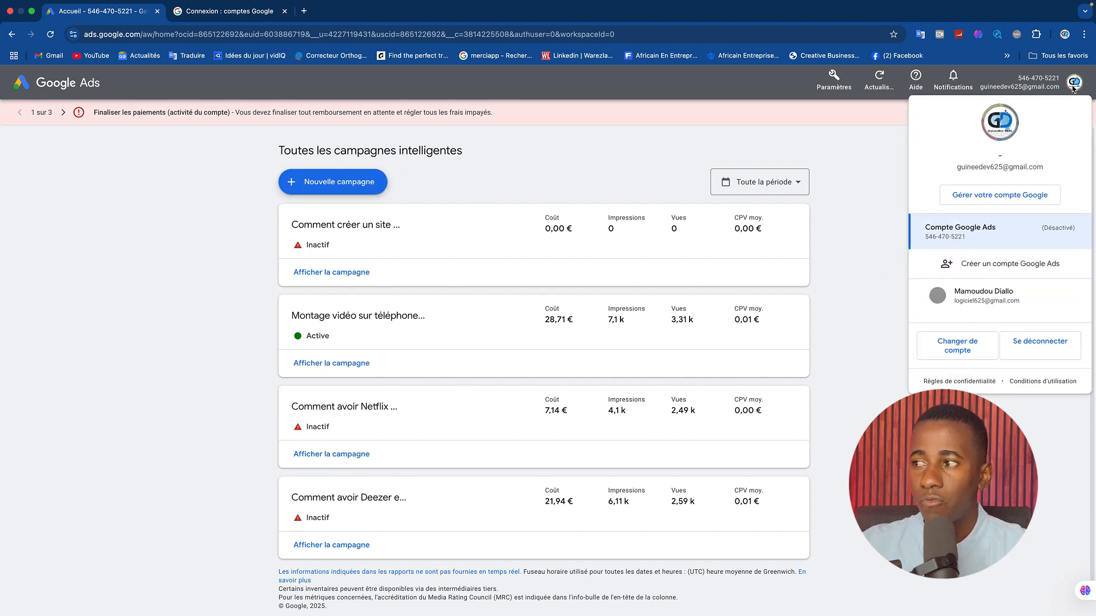
pyautogui.click(977, 303)
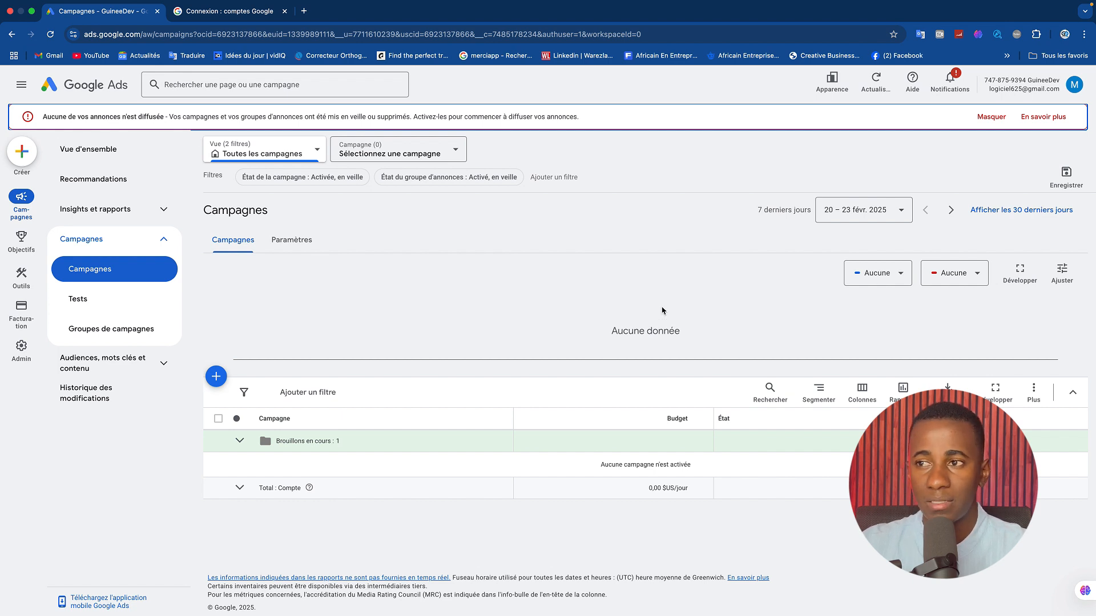
# Open the payment methods in the billing section and hide the banner about ads not being served.
pyautogui.click(23, 310)
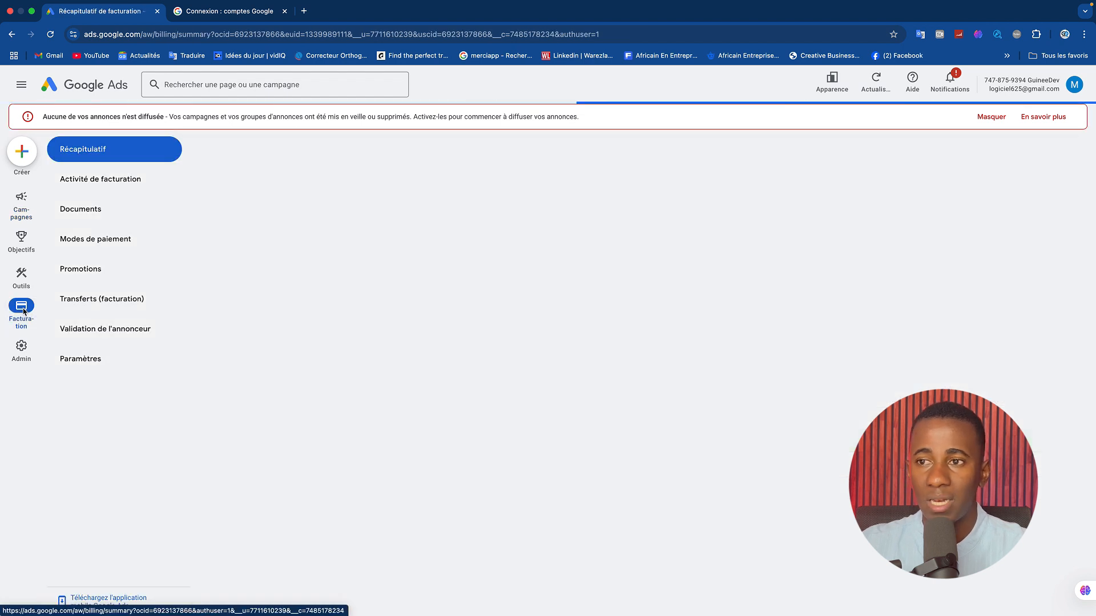
pyautogui.click(90, 243)
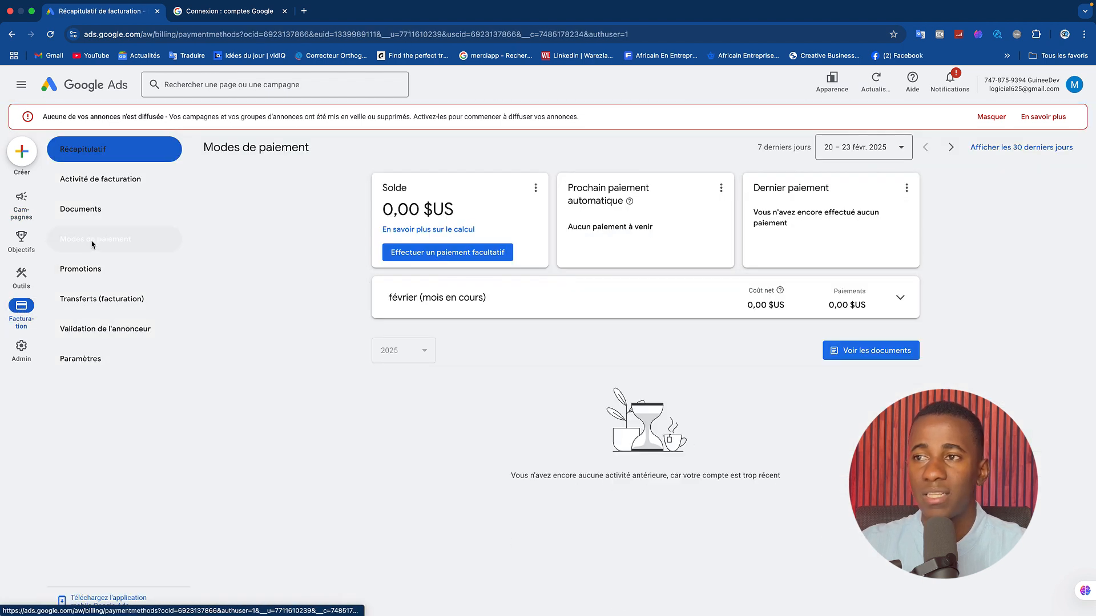
pyautogui.click(990, 116)
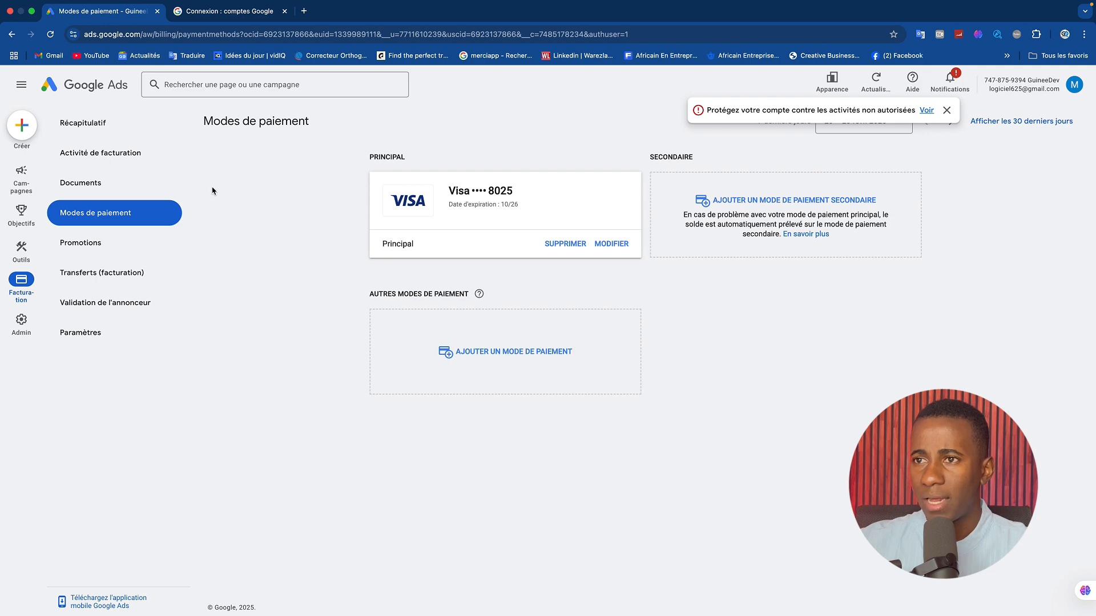
# Start a new campaign from the campaigns overview and skip the business description.
pyautogui.click(20, 181)
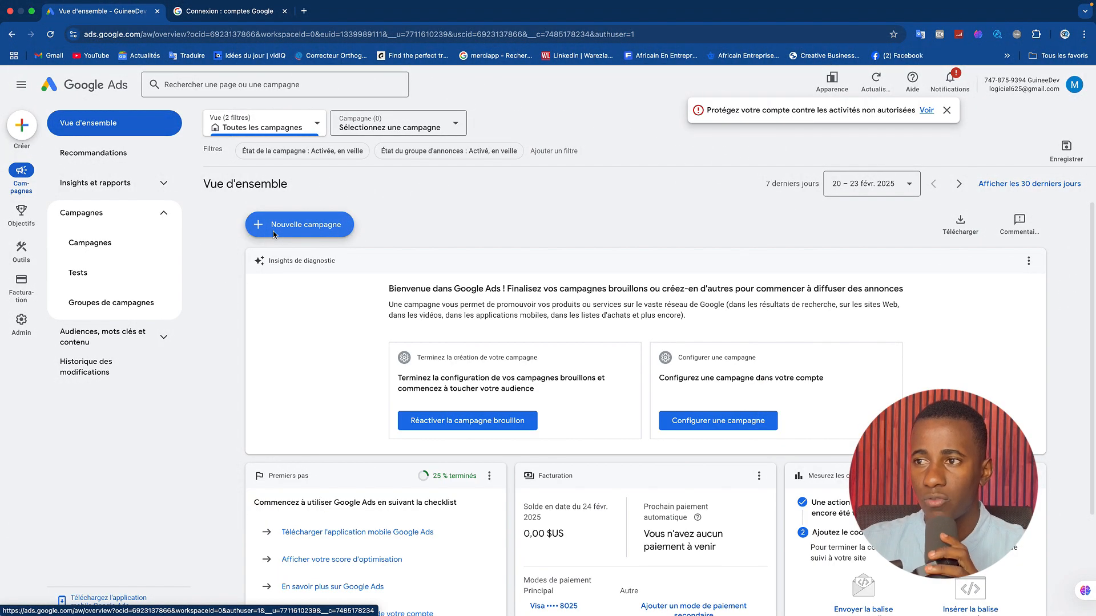
pyautogui.click(275, 235)
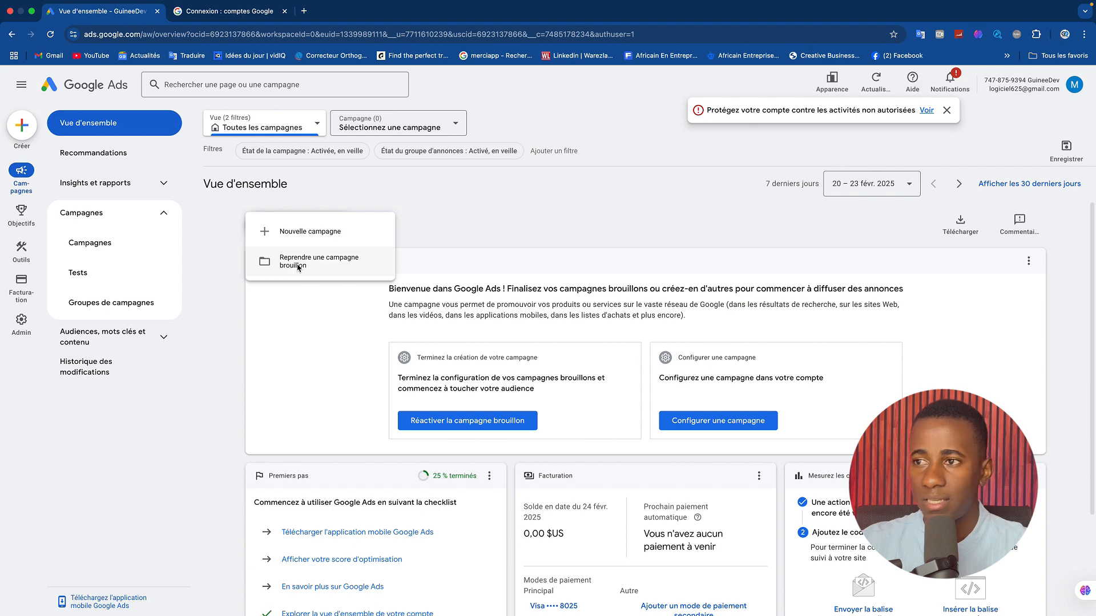
pyautogui.click(303, 237)
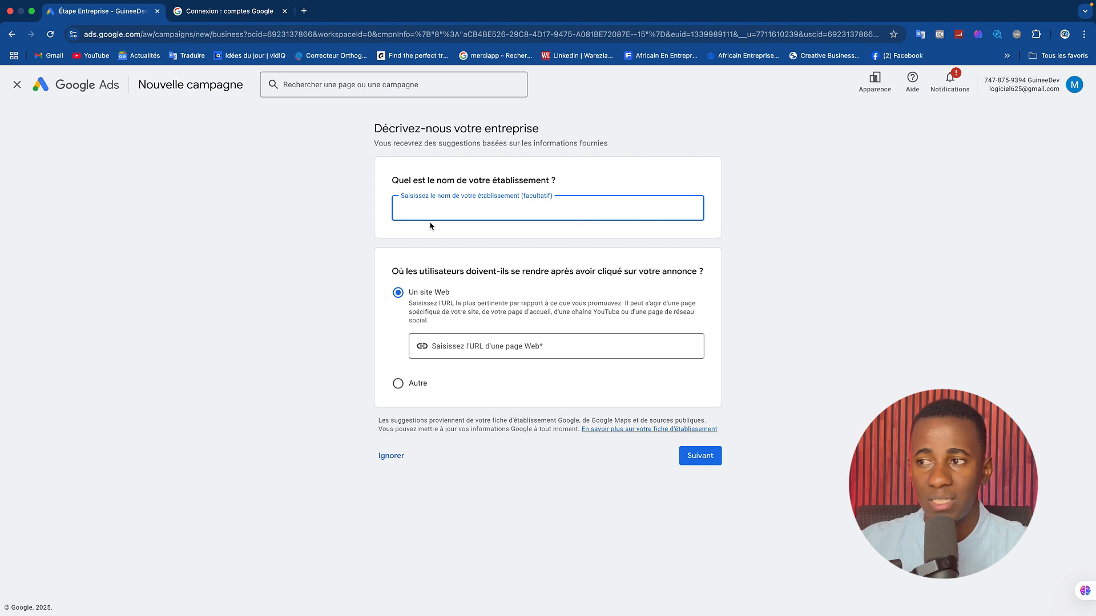
pyautogui.click(399, 462)
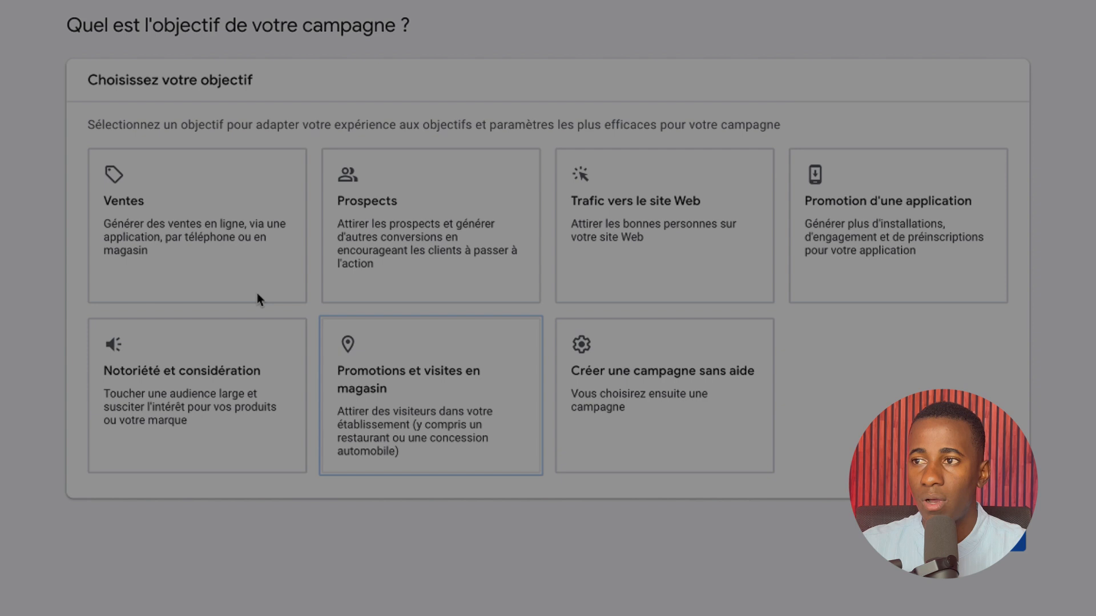
# Go through the available campaign objectives and choose Ventes as the objective.
pyautogui.click(311, 278)
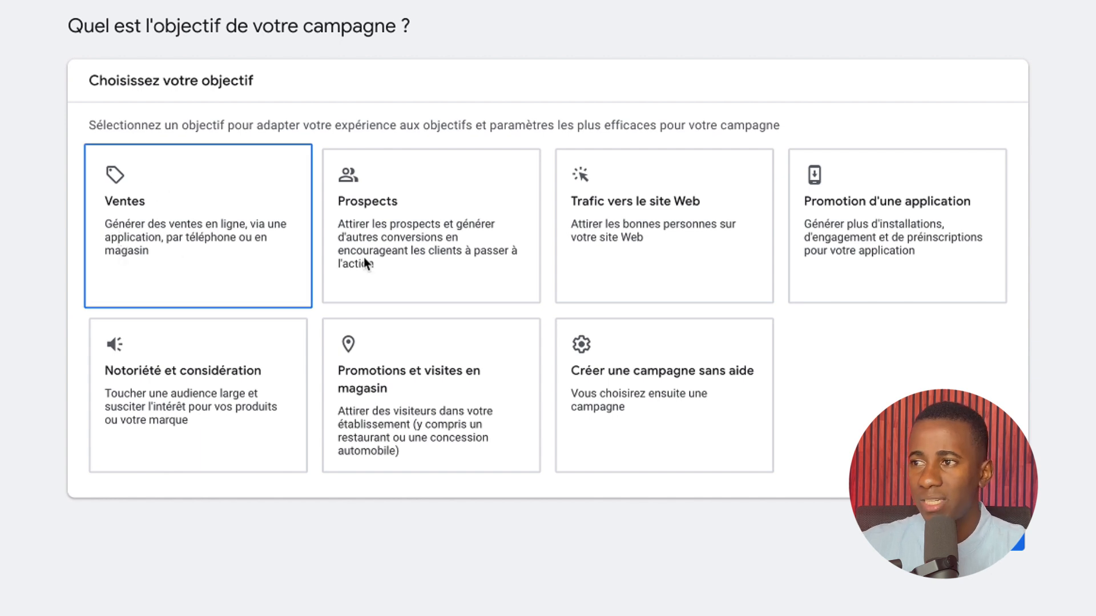
pyautogui.click(388, 256)
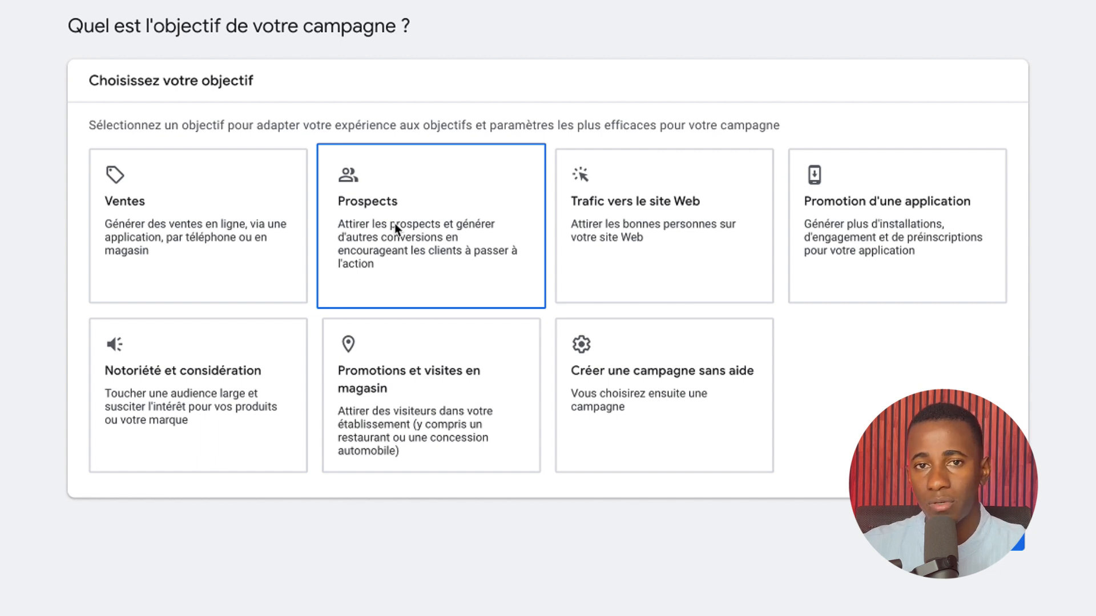
pyautogui.click(621, 251)
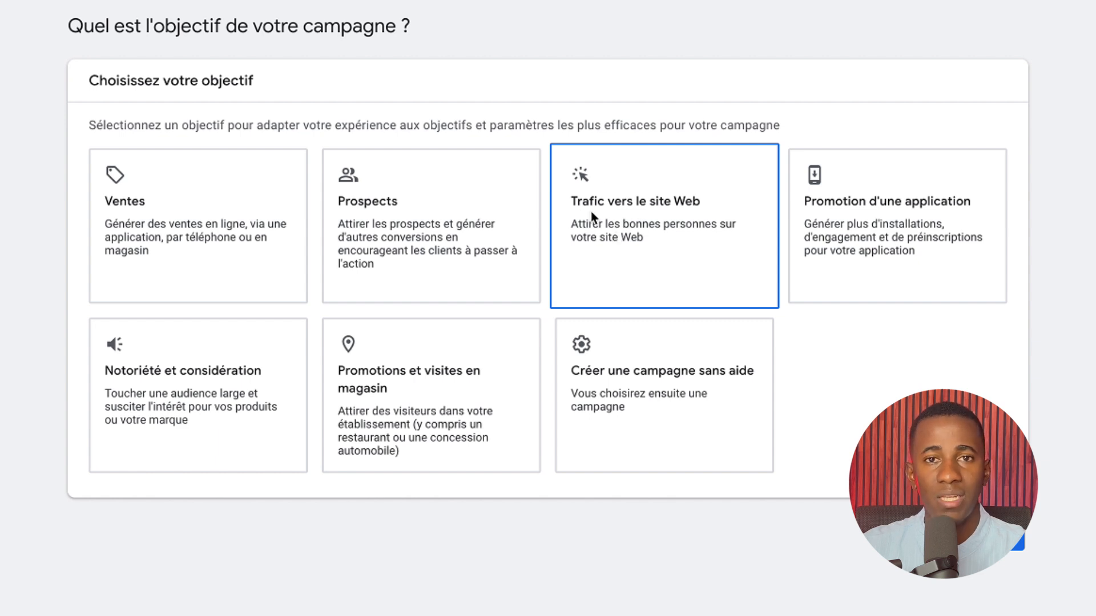
pyautogui.click(885, 232)
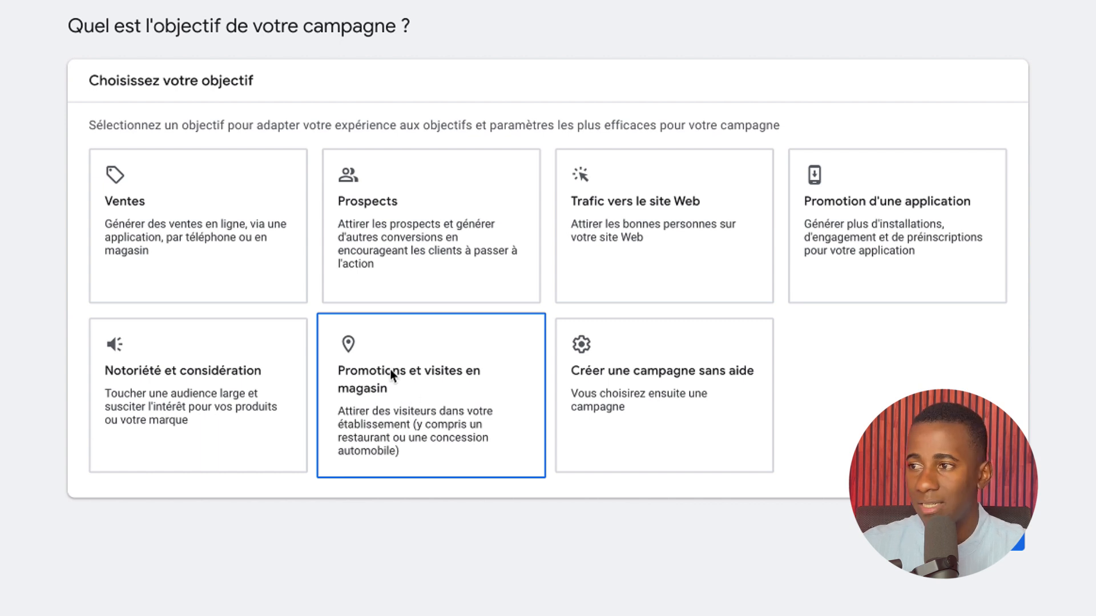
pyautogui.click(584, 419)
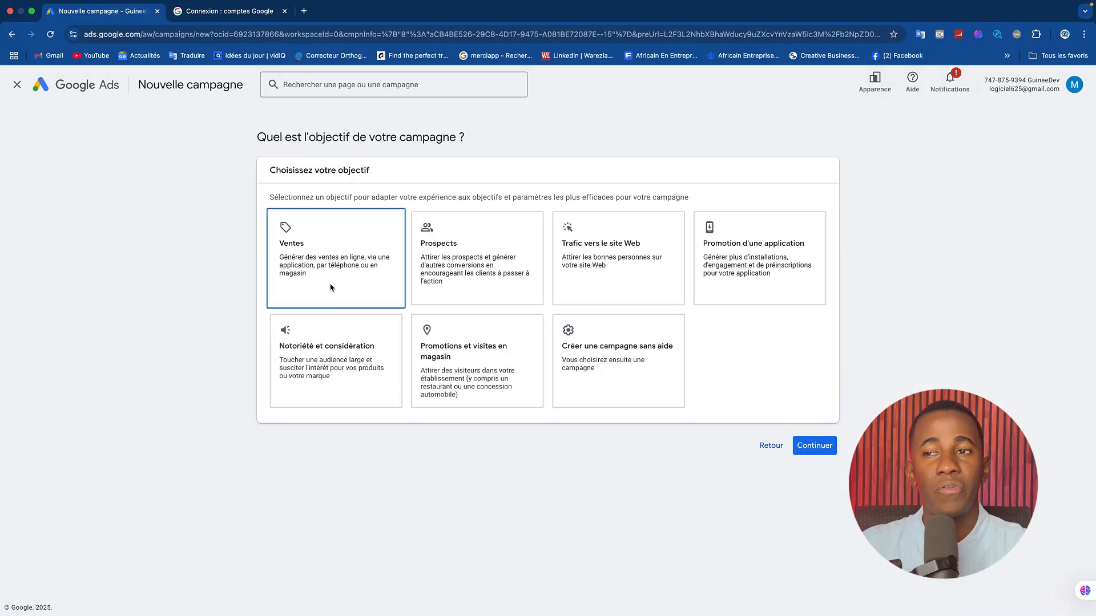
pyautogui.click(334, 283)
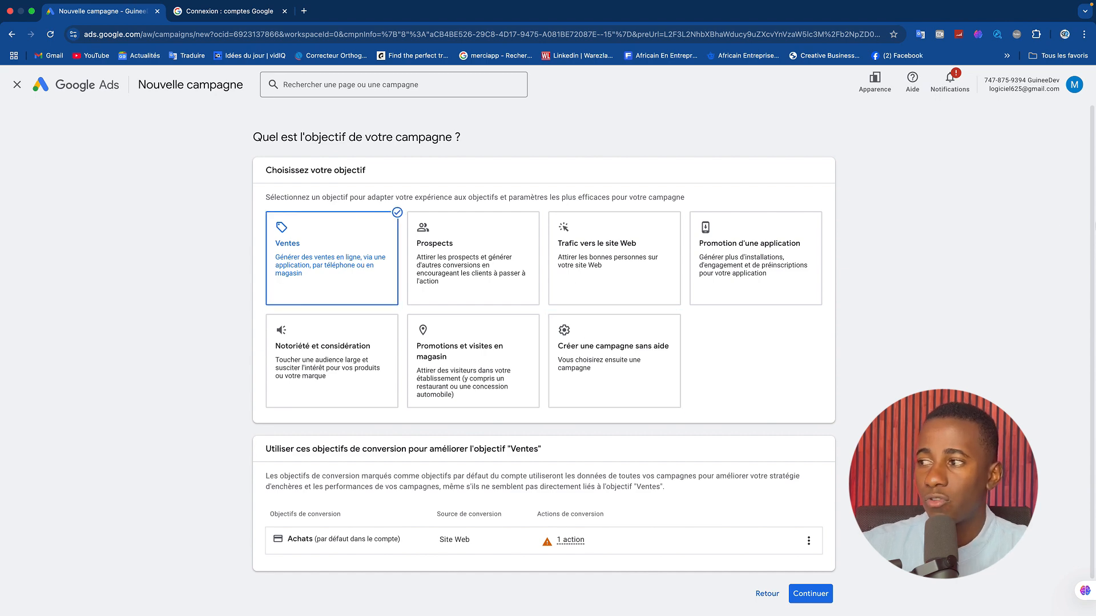
# Check the options of the Achats conversion goal and continue to the campaign type selection.
pyautogui.scroll(-1, 1092, 226)
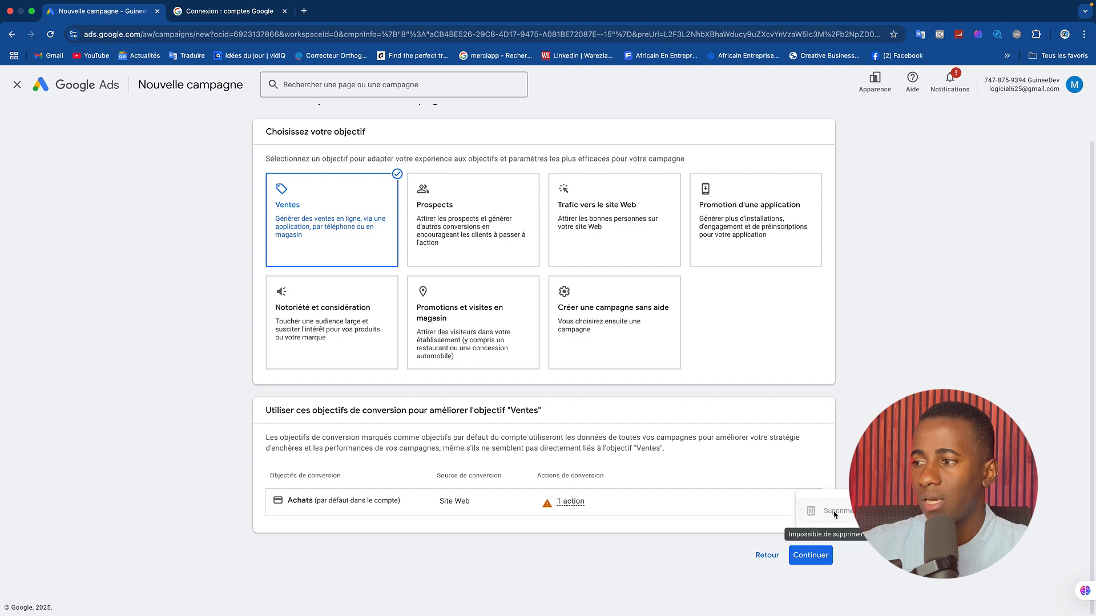
pyautogui.click(808, 502)
pyautogui.click(669, 496)
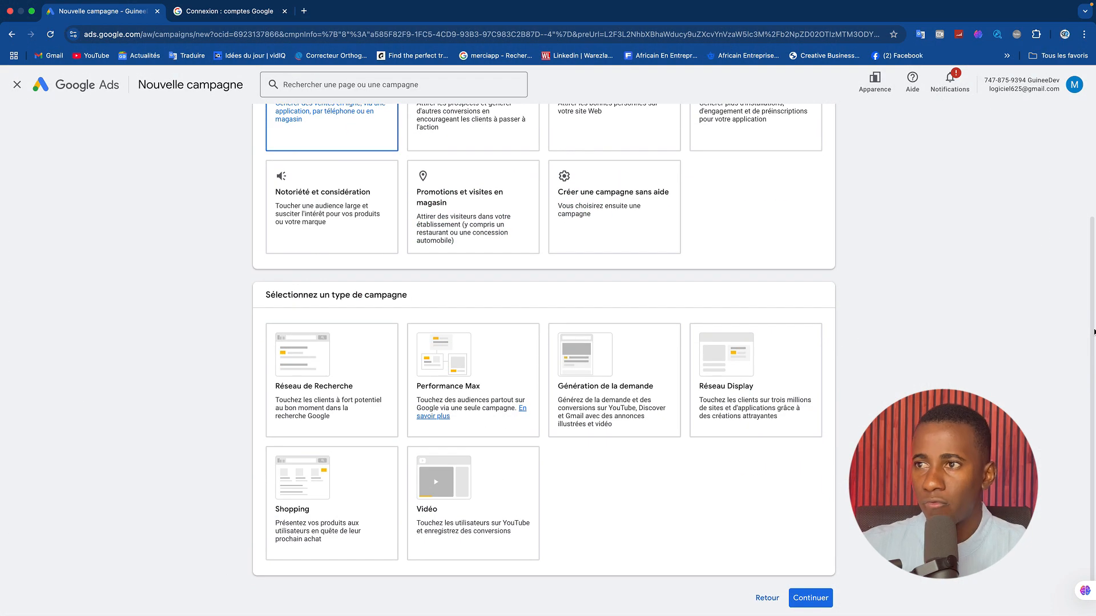
# Review the available campaign types and choose Réseau de Recherche.
pyautogui.moveTo(1094, 307)
pyautogui.mouseDown()
pyautogui.moveTo(1095, 251)
pyautogui.moveTo(1092, 305)
pyautogui.mouseUp()
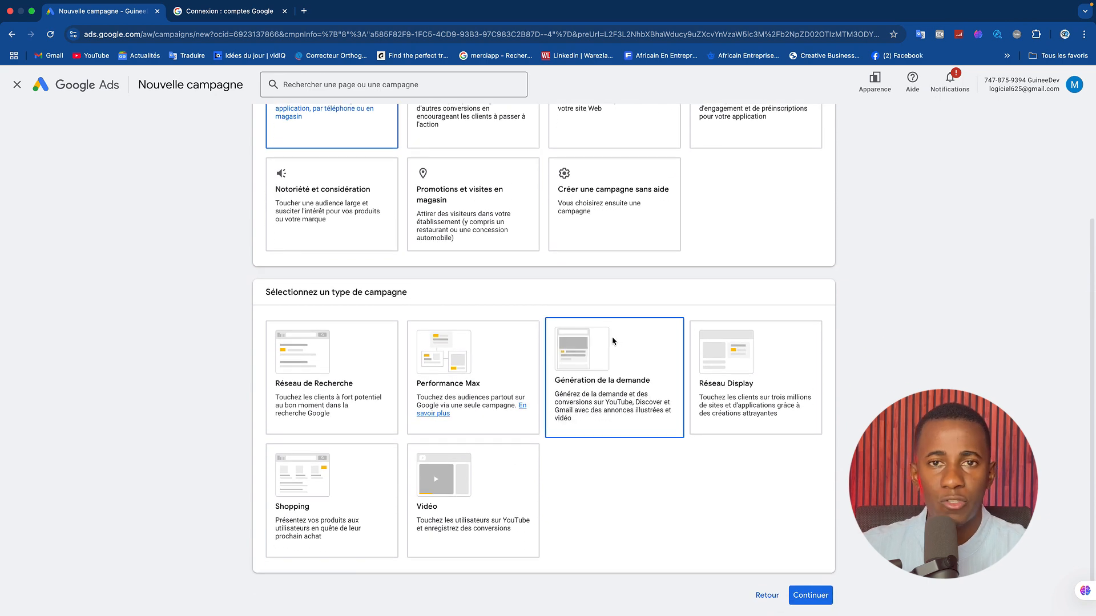
pyautogui.click(502, 367)
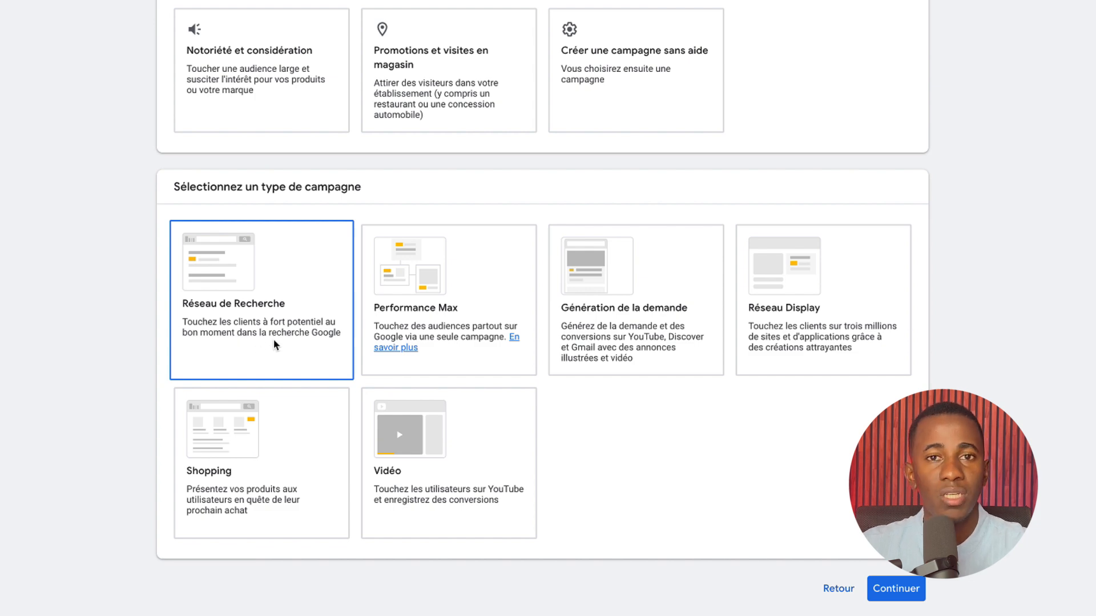
pyautogui.click(480, 298)
pyautogui.scroll(-1, 457, 271)
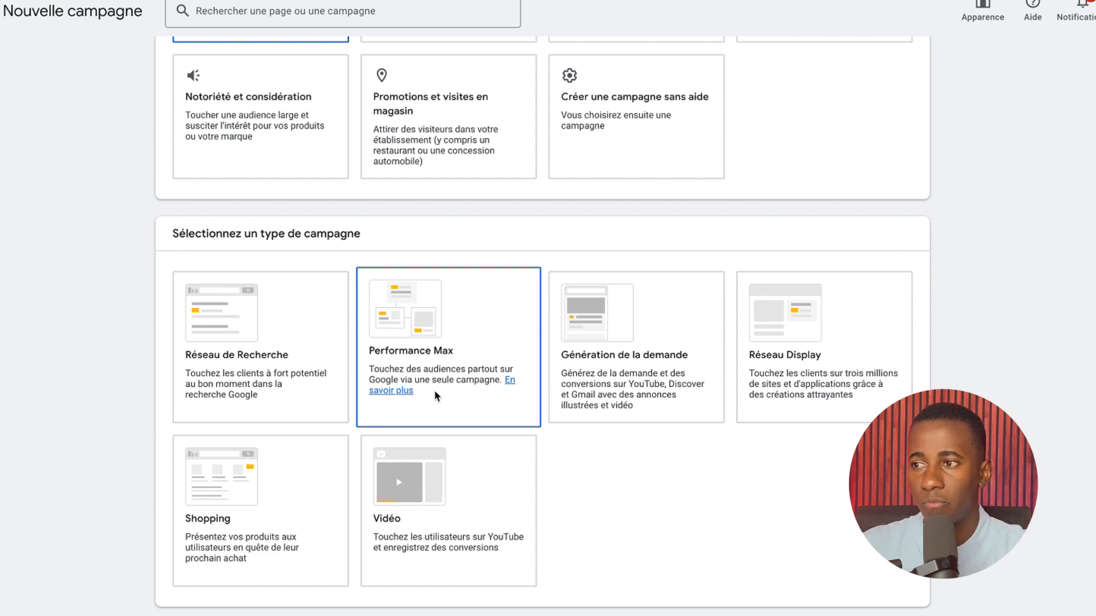
pyautogui.click(611, 400)
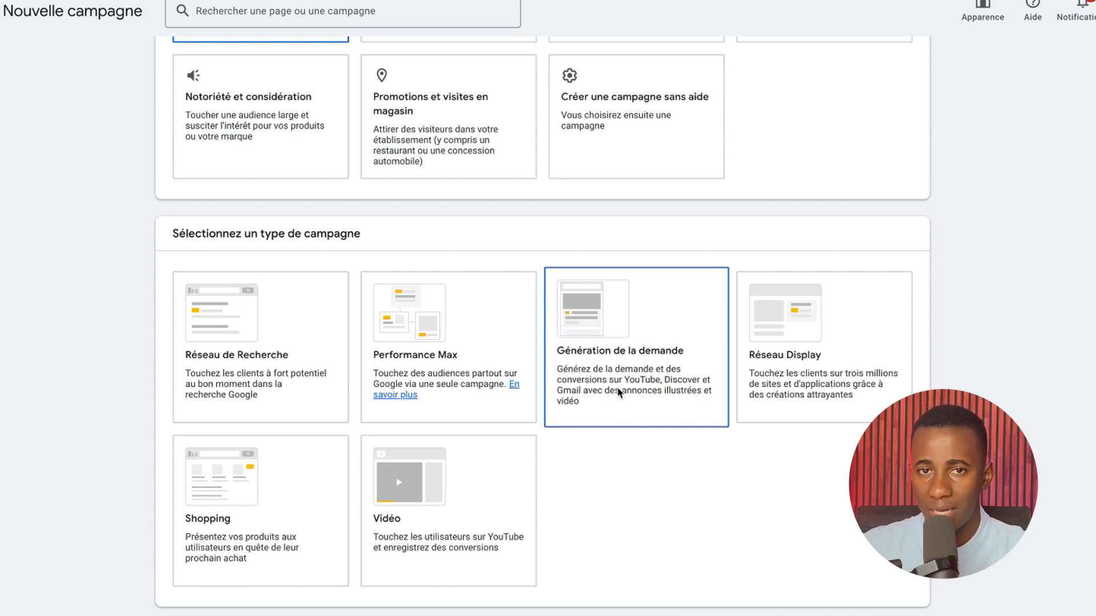
pyautogui.click(781, 396)
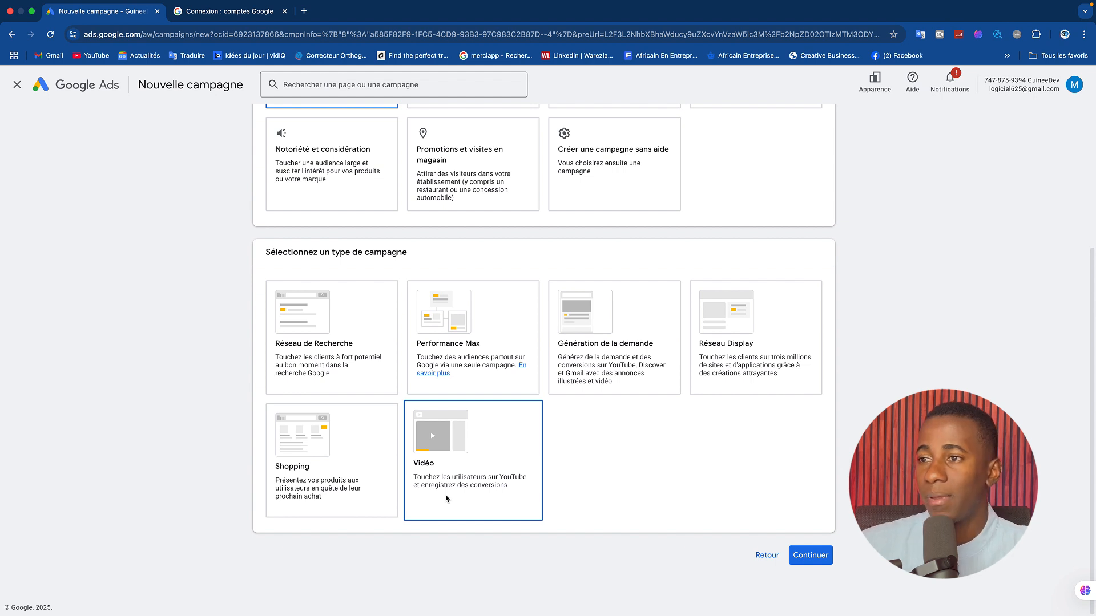
pyautogui.click(383, 347)
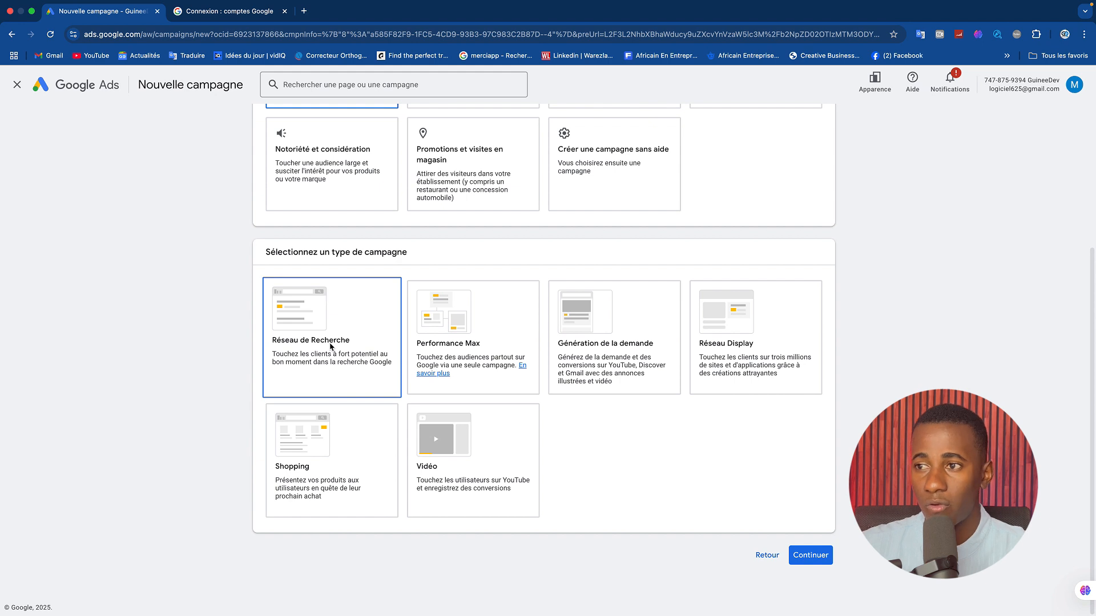
pyautogui.click(357, 347)
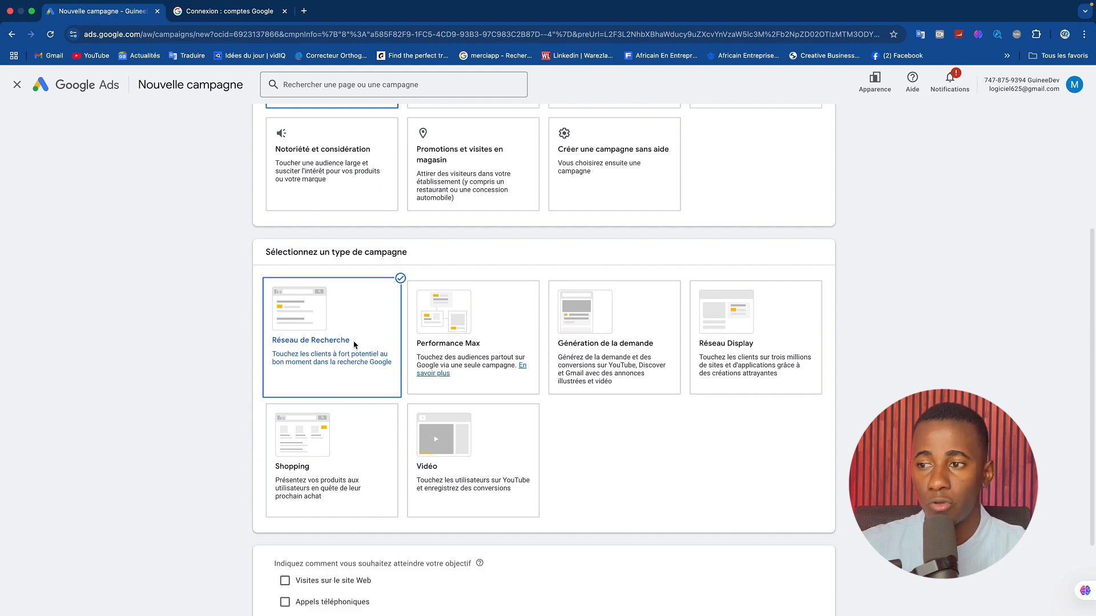
# Enable Visites sur le site Web, Appels téléphoniques and Visites en magasin as ways to reach the campaign objective.
pyautogui.moveTo(1092, 265); pyautogui.dragTo(1089, 335)
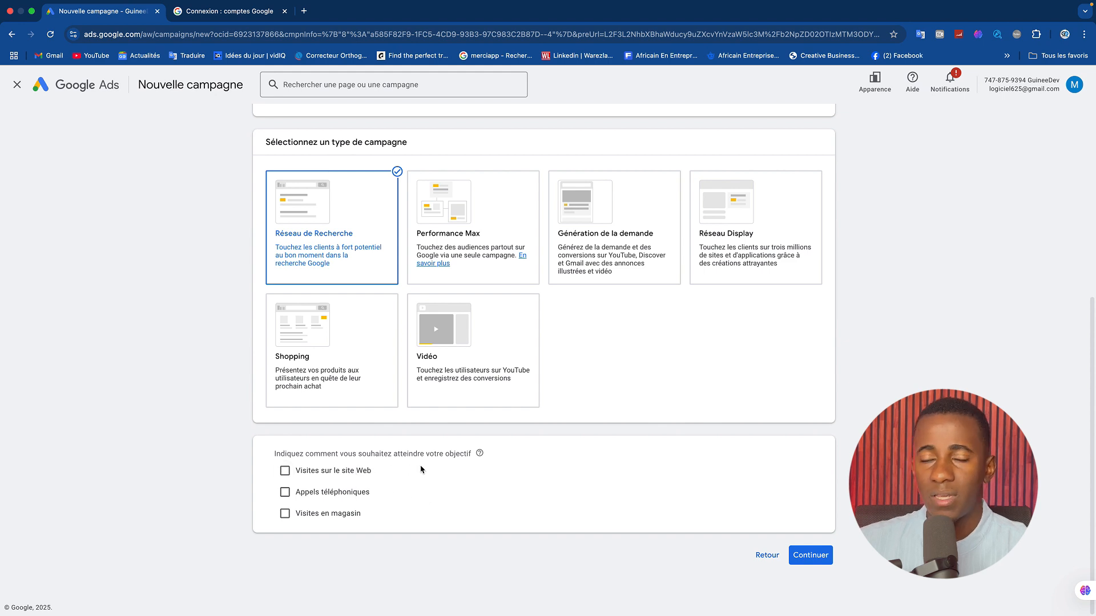
pyautogui.click(286, 471)
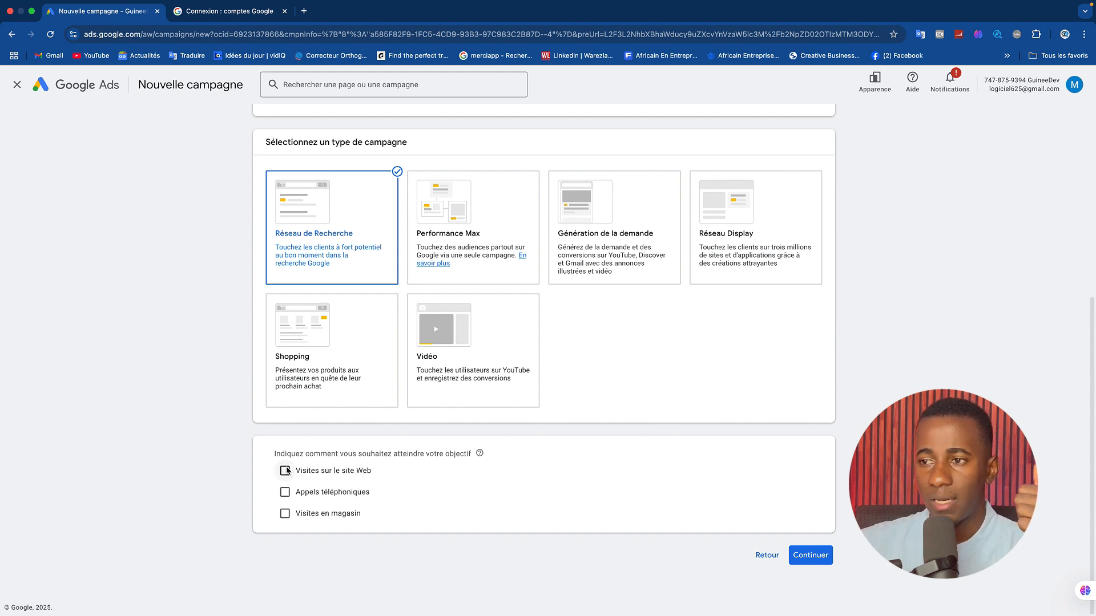
pyautogui.click(345, 498)
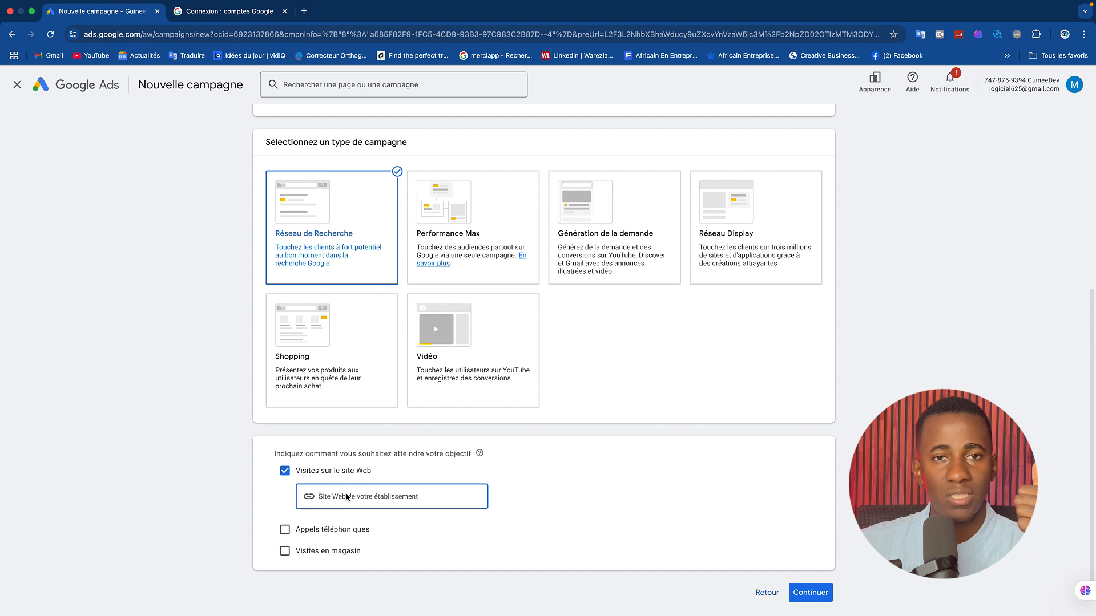
pyautogui.click(284, 530)
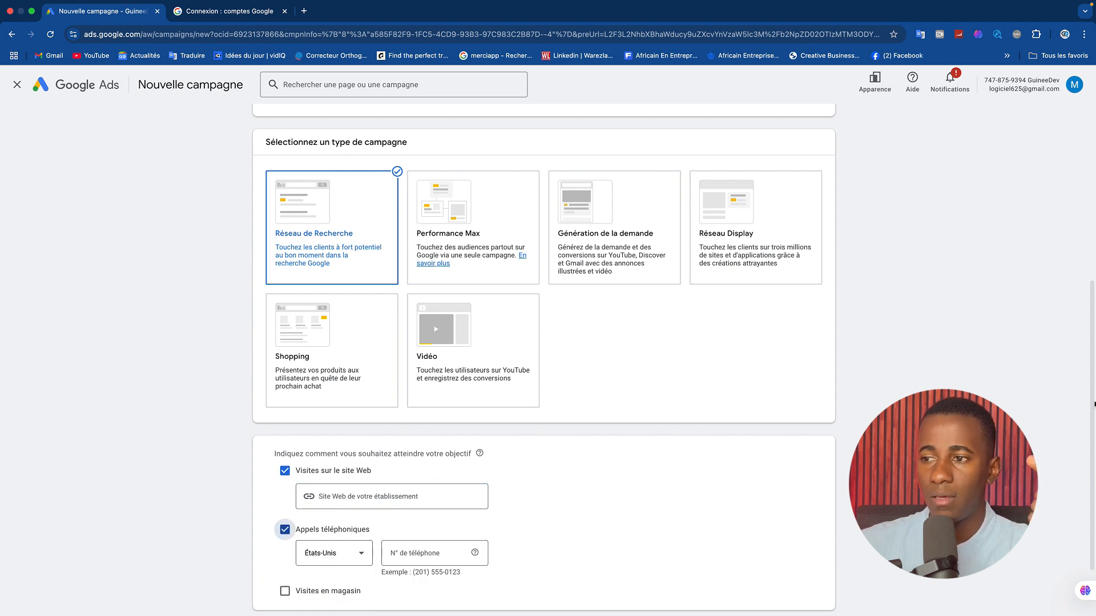
pyautogui.scroll(-2, 1082, 462)
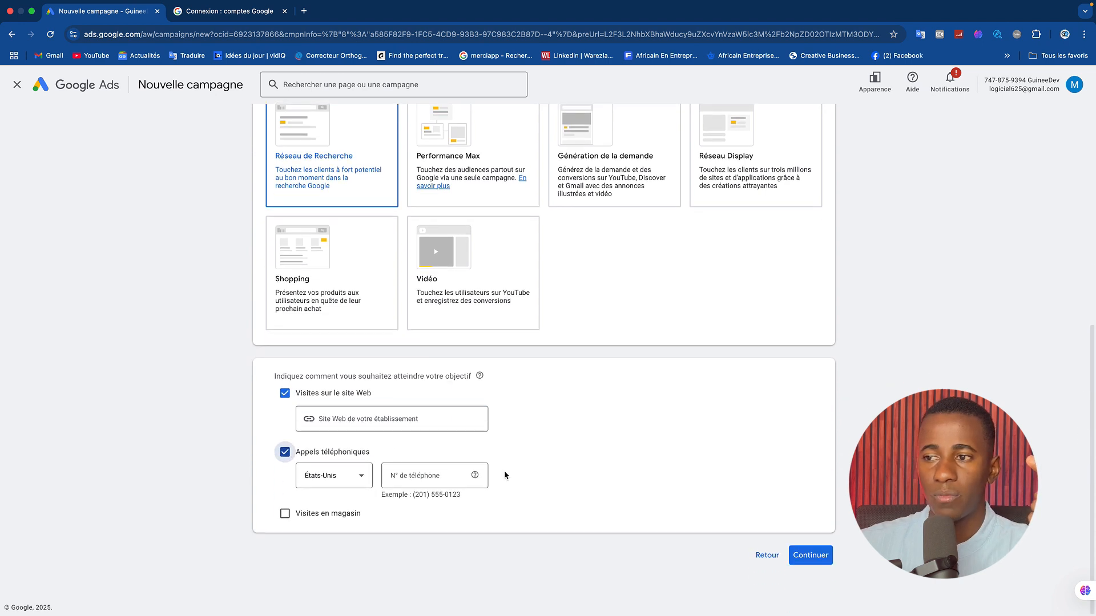
pyautogui.click(285, 513)
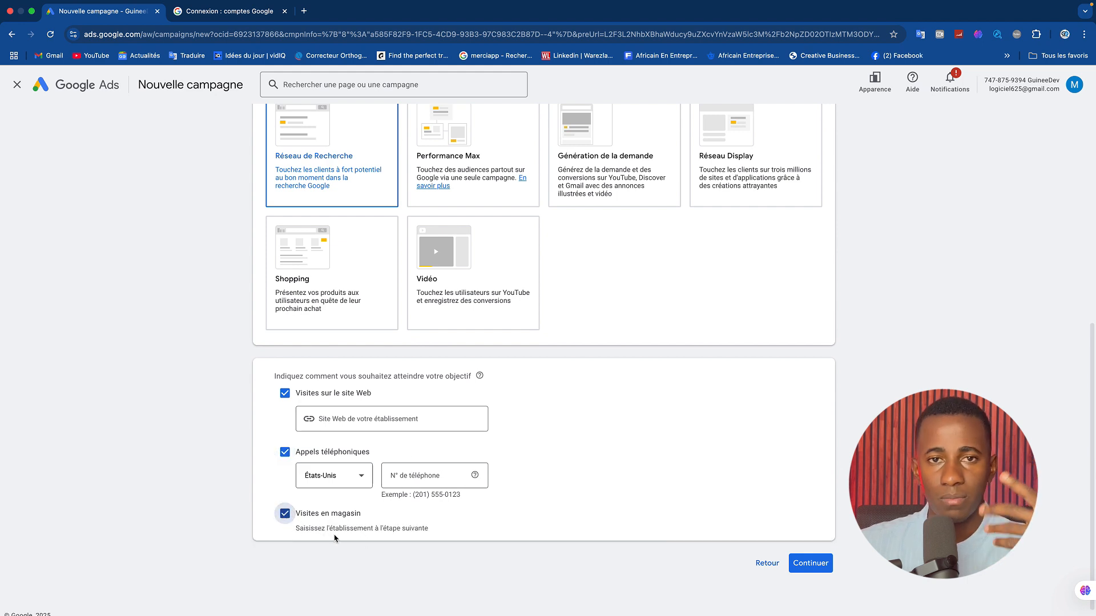
pyautogui.click(287, 516)
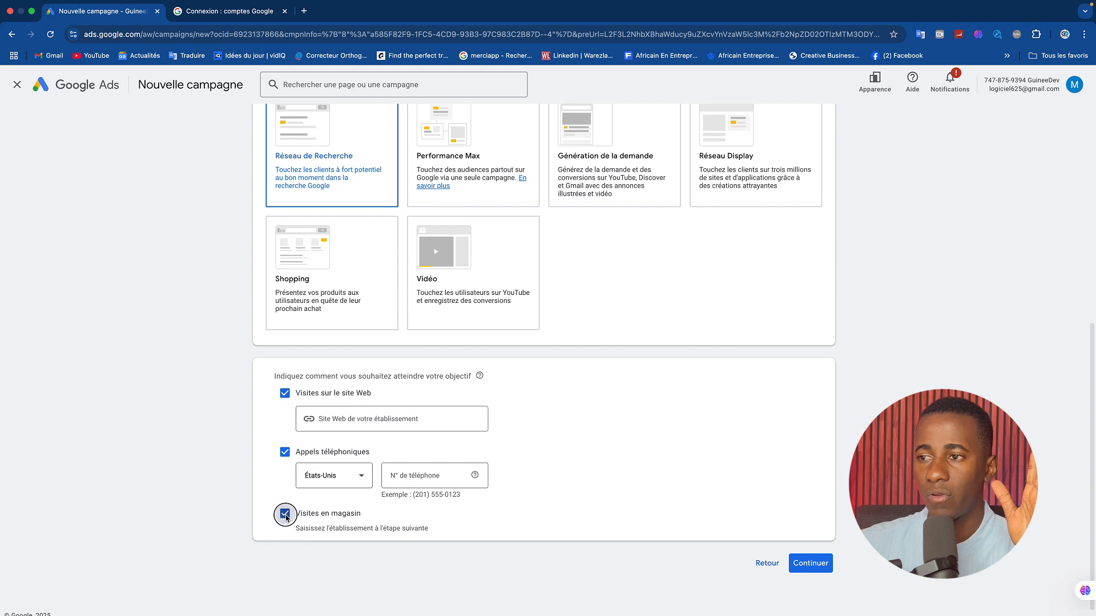
pyautogui.click(341, 419)
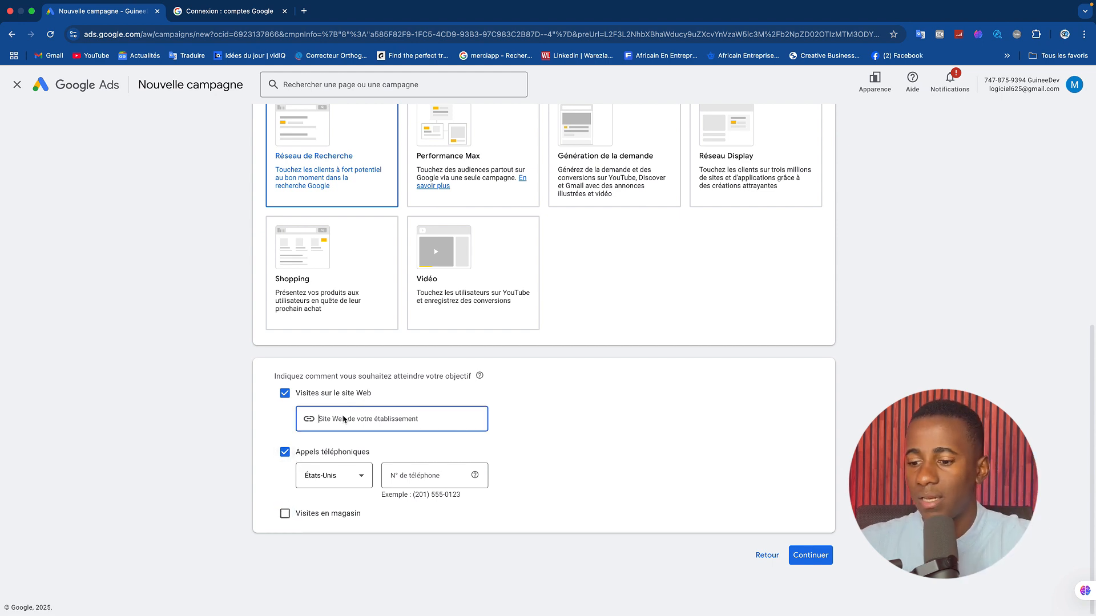
pyautogui.write('www.')
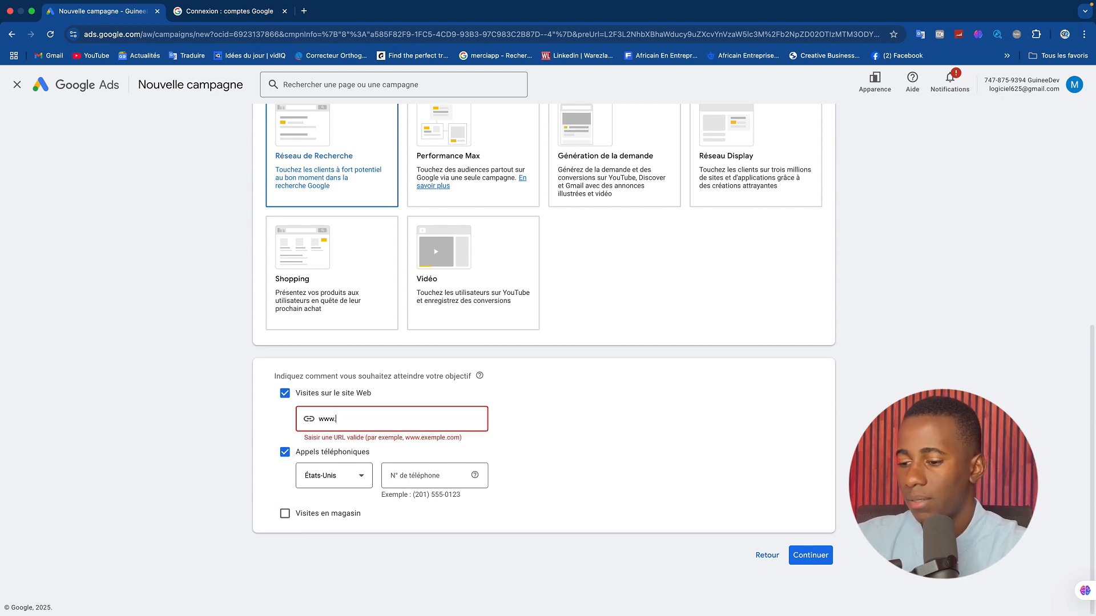
pyautogui.write('guineedev')
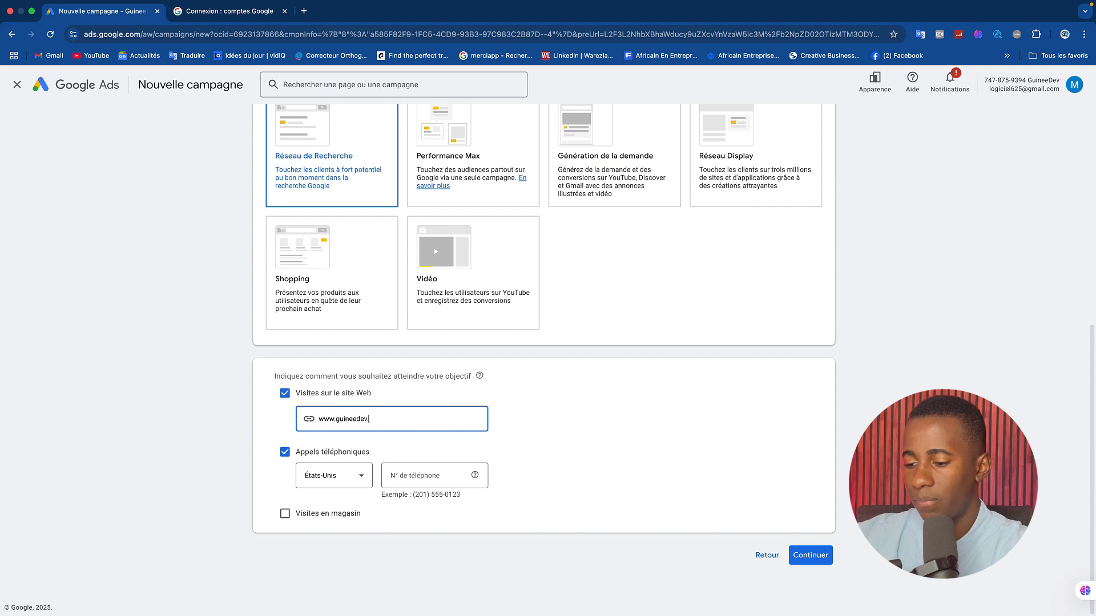
pyautogui.write('.com')
# Set the country for Appels téléphoniques to Guinée, enter the business phone number and continue.
pyautogui.click(342, 477)
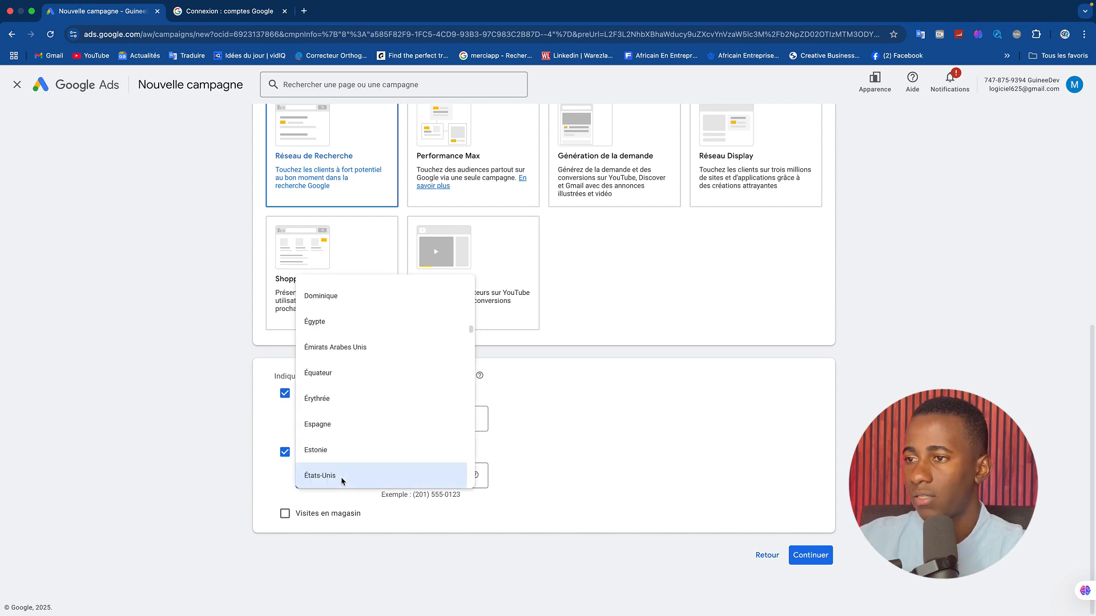
pyautogui.scroll(-5, 368, 399)
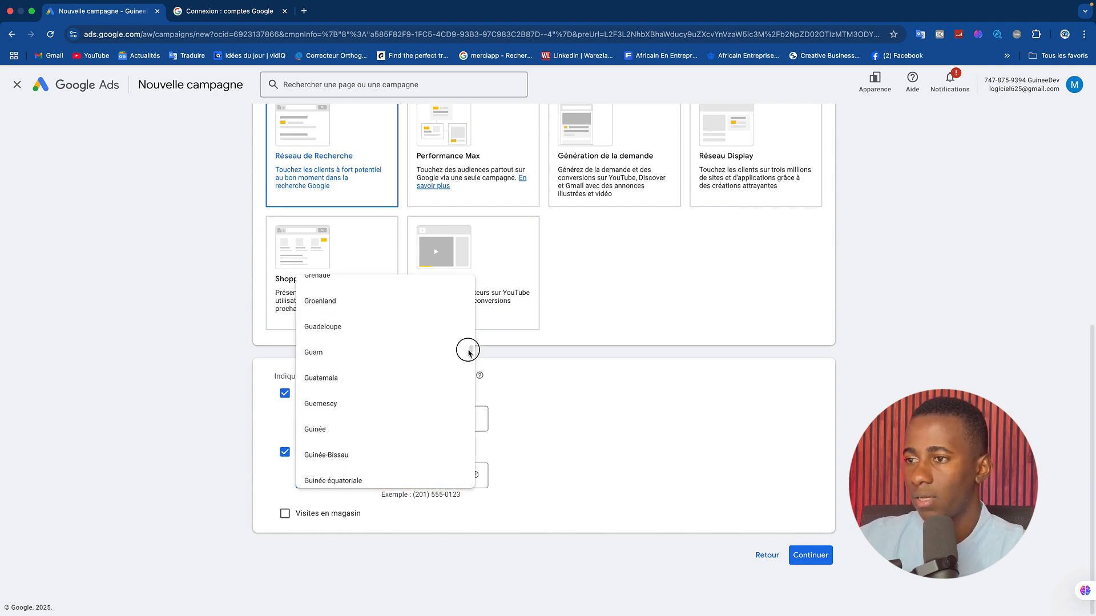
pyautogui.click(368, 434)
pyautogui.click(413, 484)
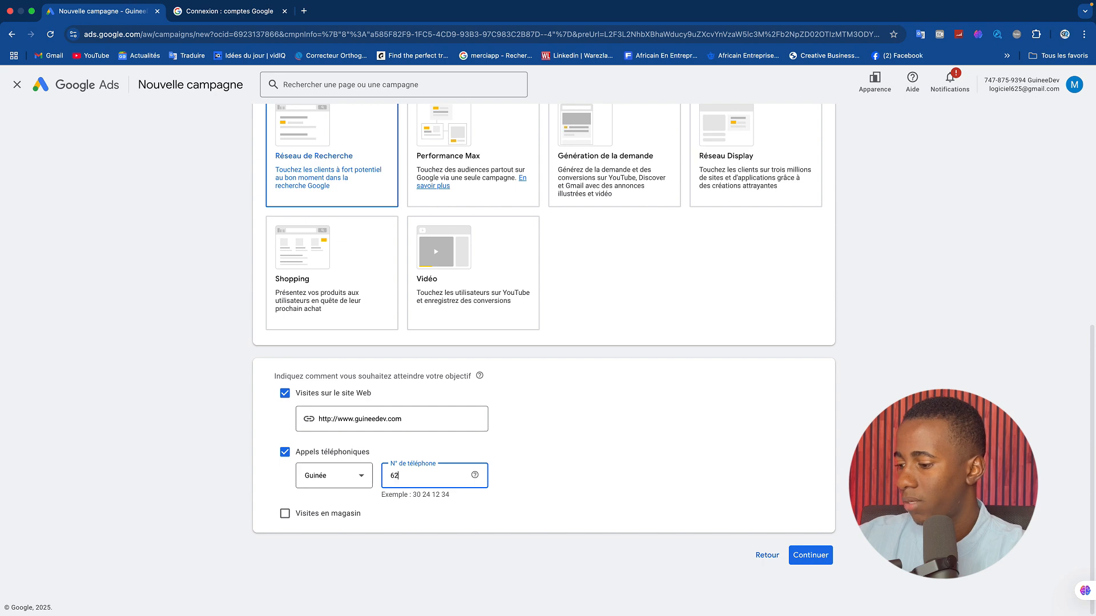
pyautogui.click(809, 556)
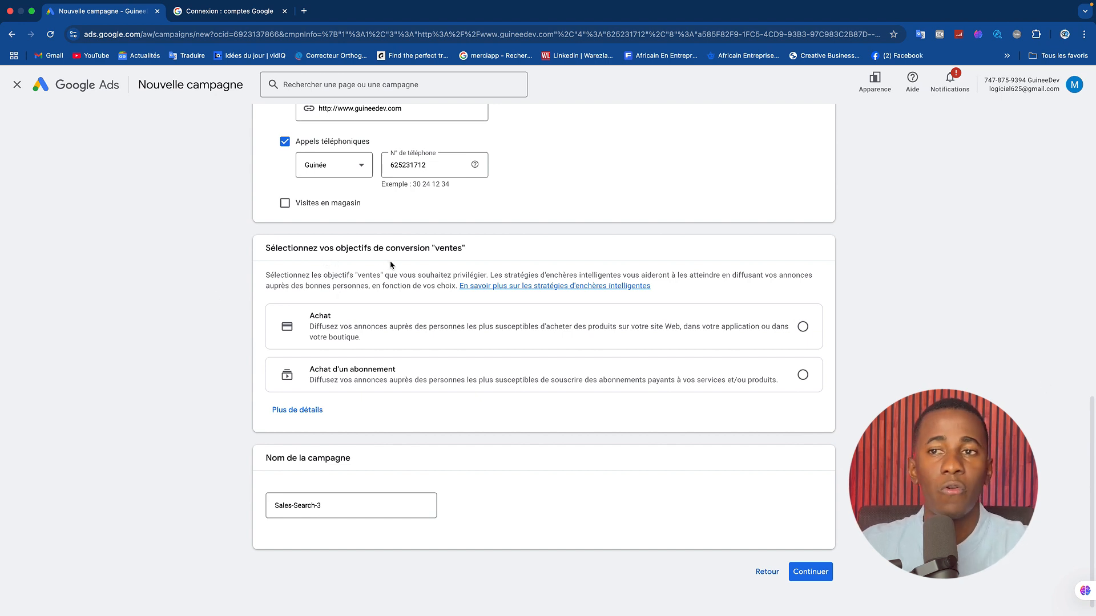
# Select Achat as the sales conversion goal, and review its measurement options and the additional conversion goals.
pyautogui.click(367, 337)
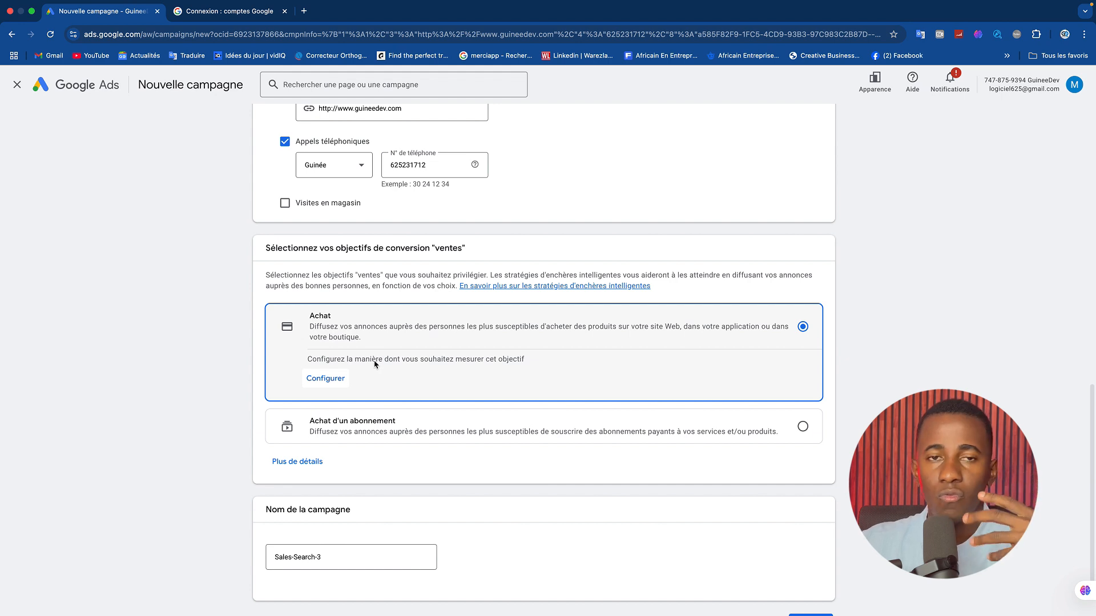
pyautogui.click(326, 379)
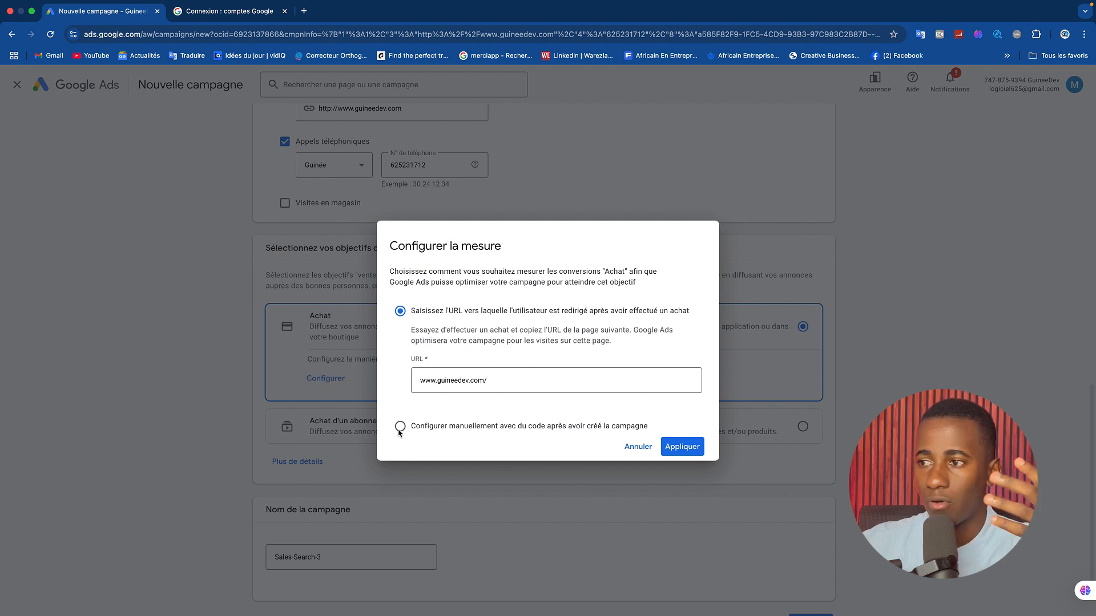
pyautogui.click(681, 448)
pyautogui.click(637, 447)
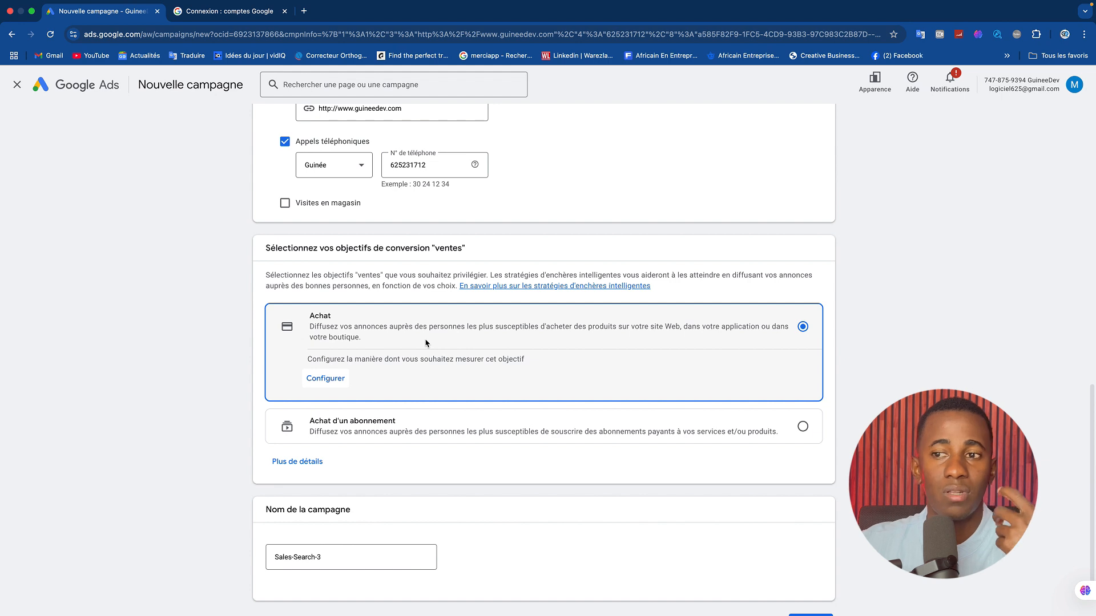
pyautogui.click(311, 464)
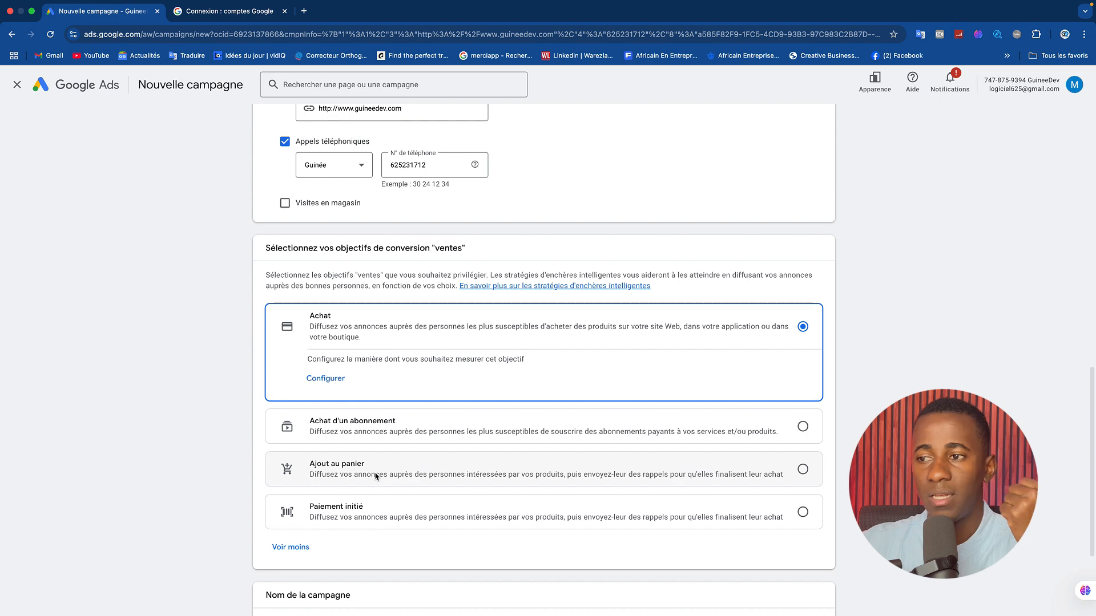
# Name the campaign "campagne test" and continue by creating a new campaign instead of finishing the saved draft.
pyautogui.moveTo(1092, 447); pyautogui.dragTo(1089, 485)
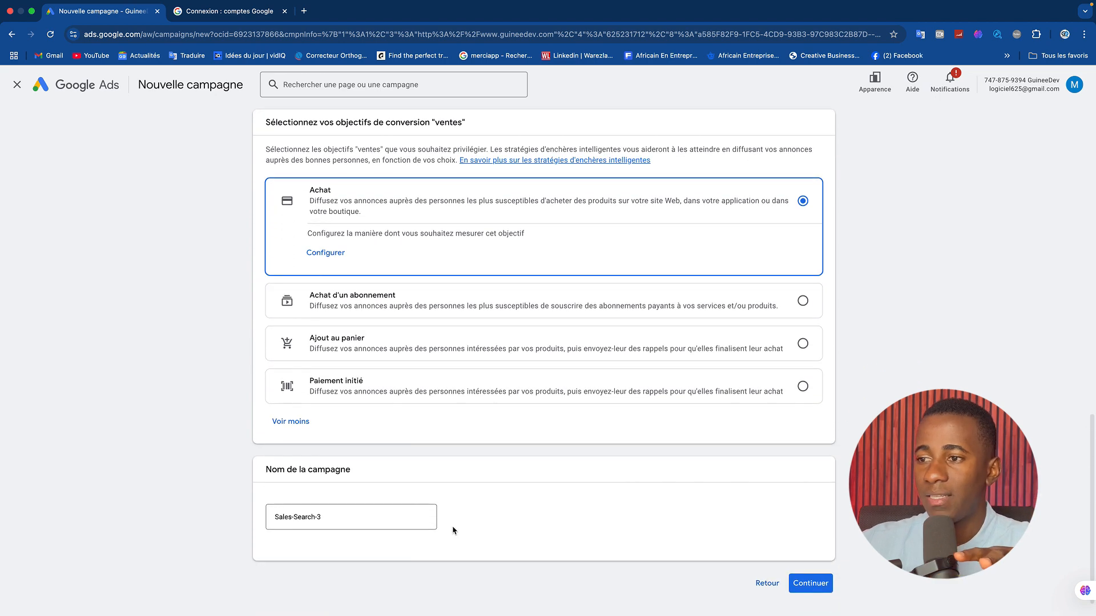
pyautogui.moveTo(342, 516); pyautogui.dragTo(249, 516)
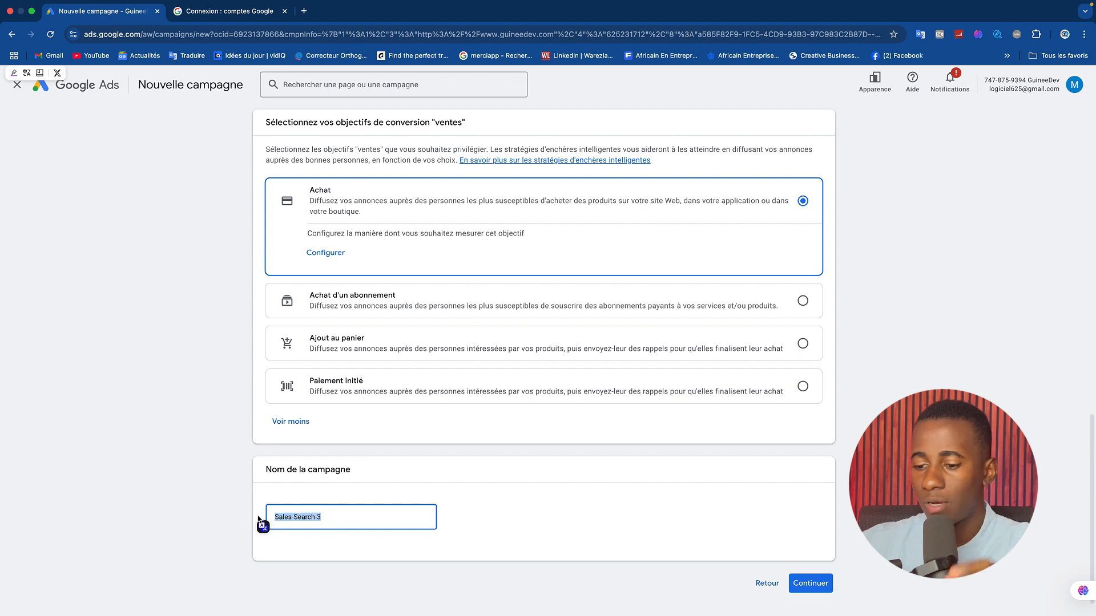
pyautogui.write('campagne')
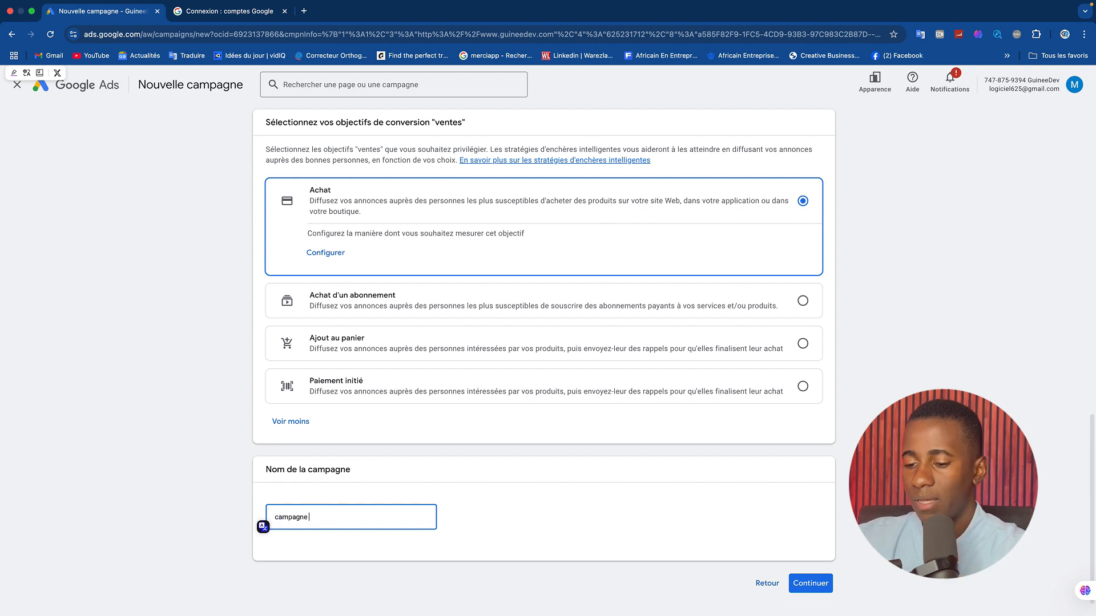
pyautogui.write(' test')
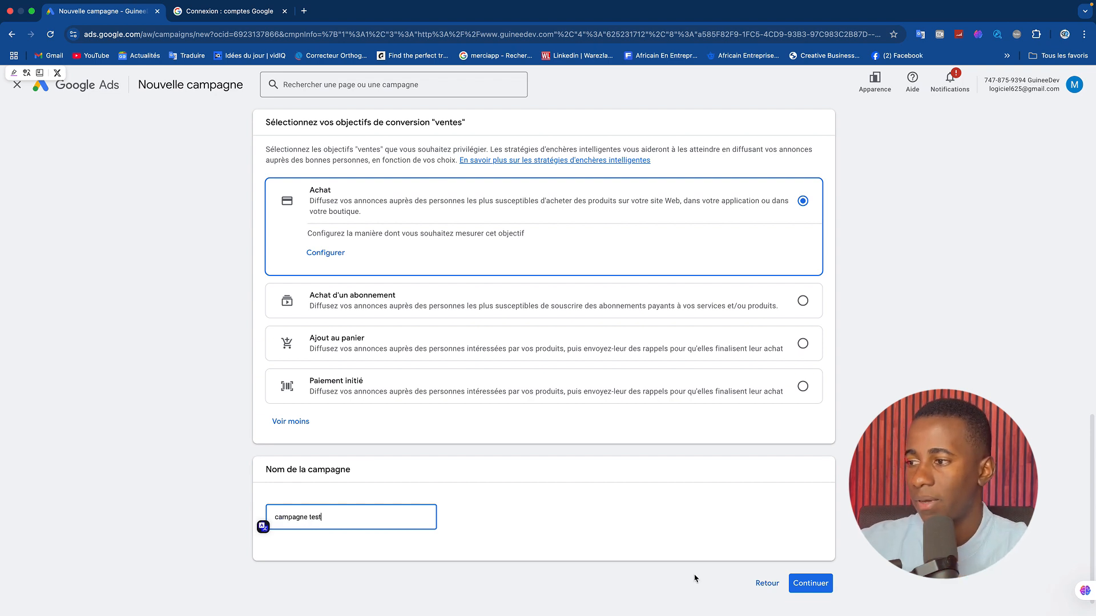
pyautogui.click(813, 587)
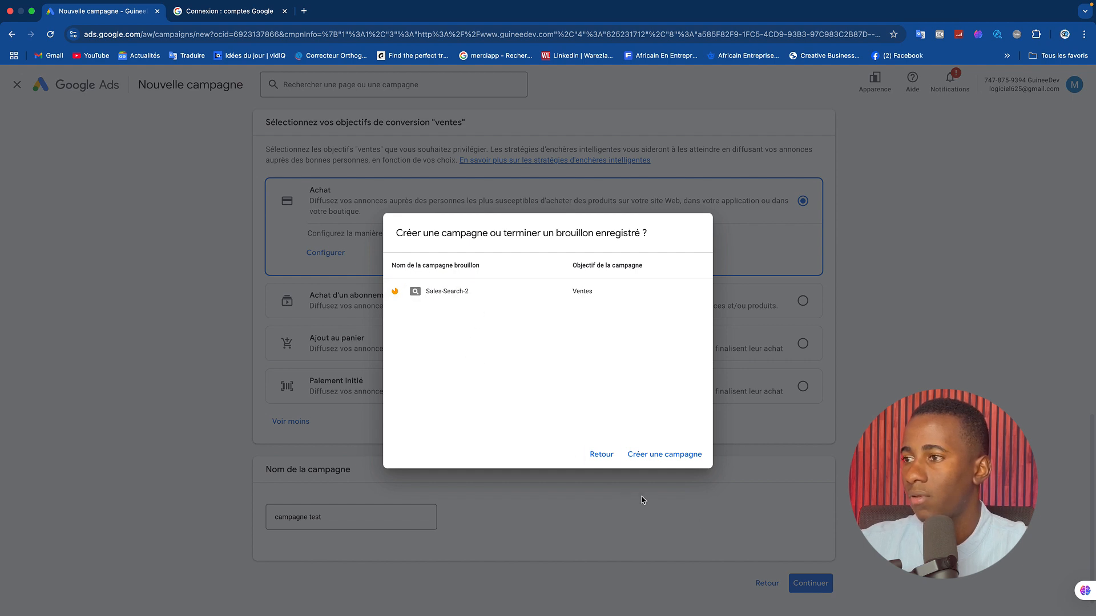
pyautogui.click(666, 460)
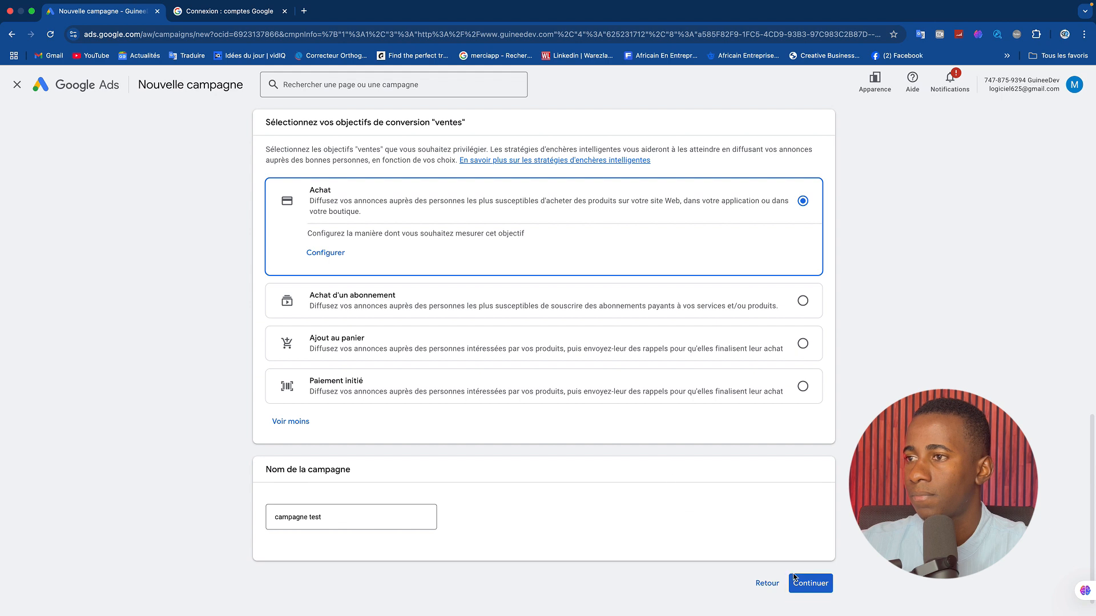
pyautogui.click(815, 584)
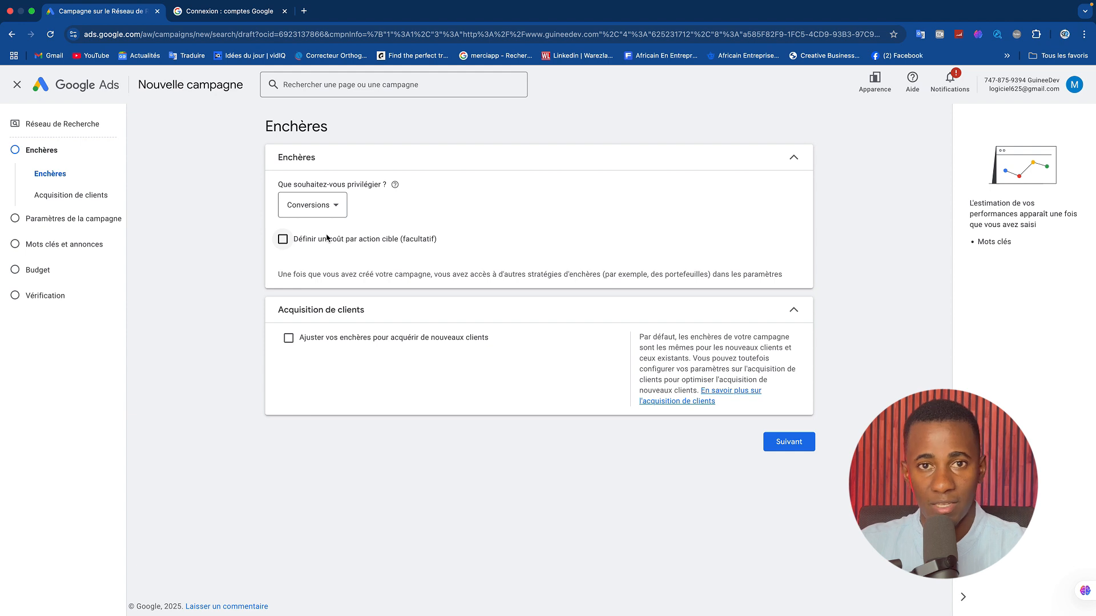
# Review the bidding focus options, choose Conversions and continue to the campaign settings.
pyautogui.click(324, 210)
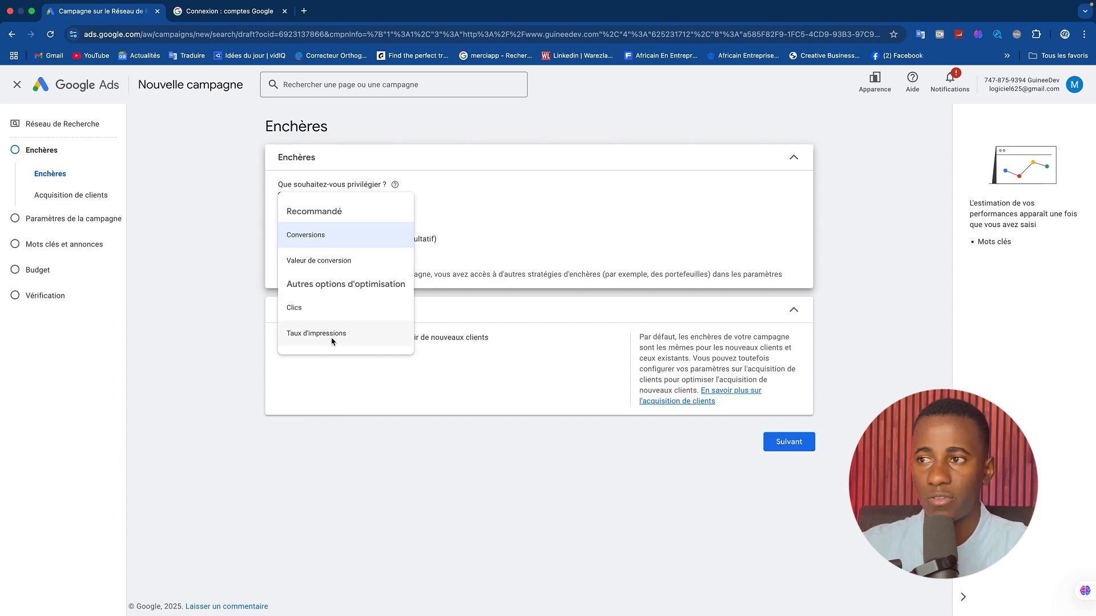
pyautogui.moveTo(316, 240)
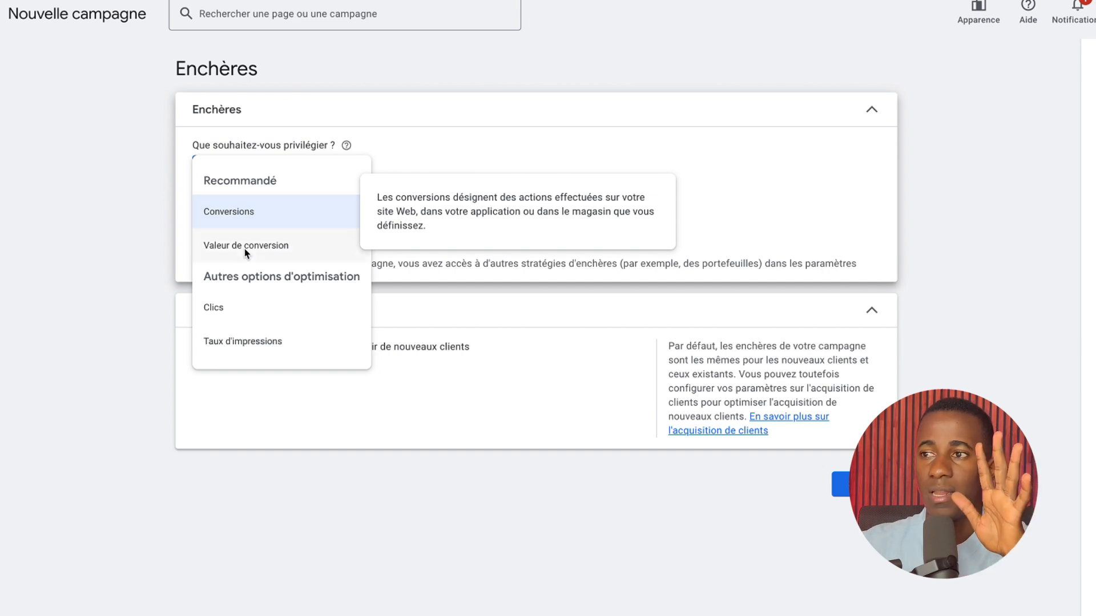
pyautogui.moveTo(247, 251)
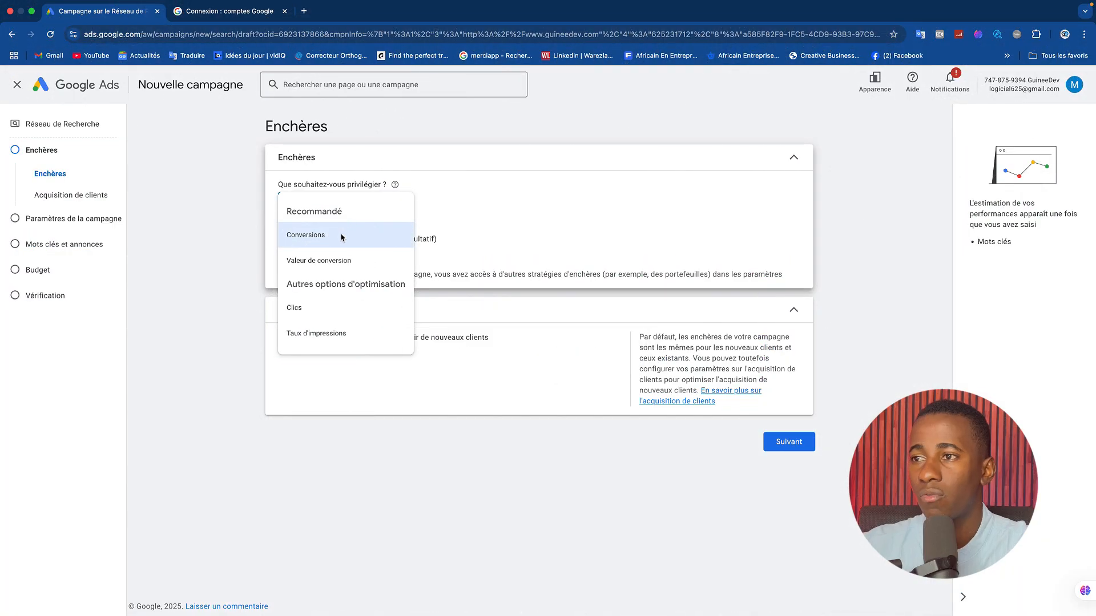
pyautogui.click(270, 211)
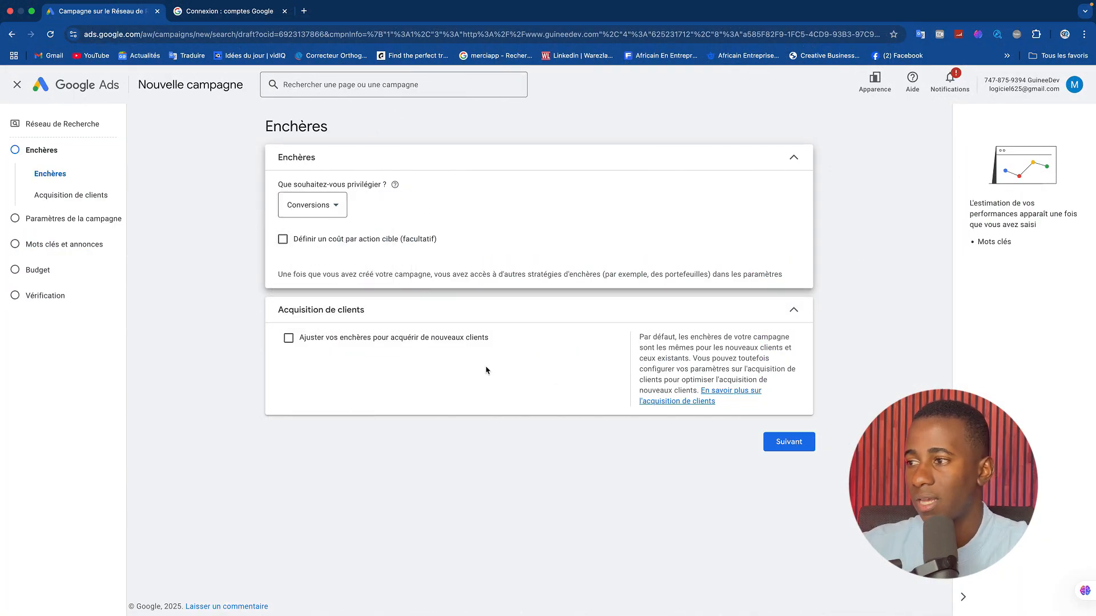
pyautogui.click(795, 443)
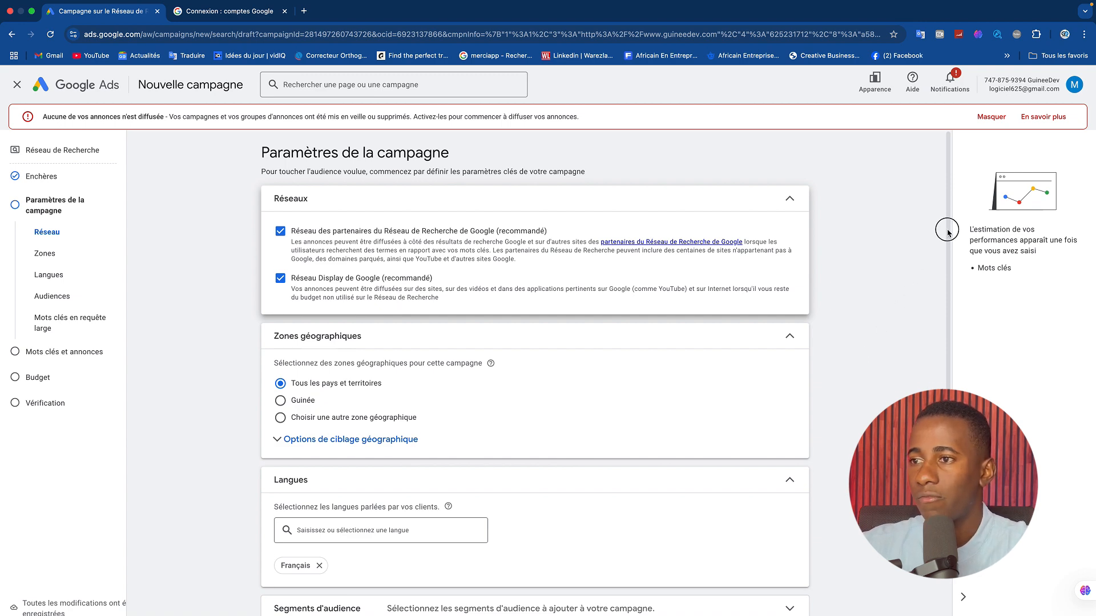
# Set the campaign's geographic area to Guinée and limit the location targeting to Présence.
pyautogui.moveTo(942, 227); pyautogui.dragTo(950, 305)
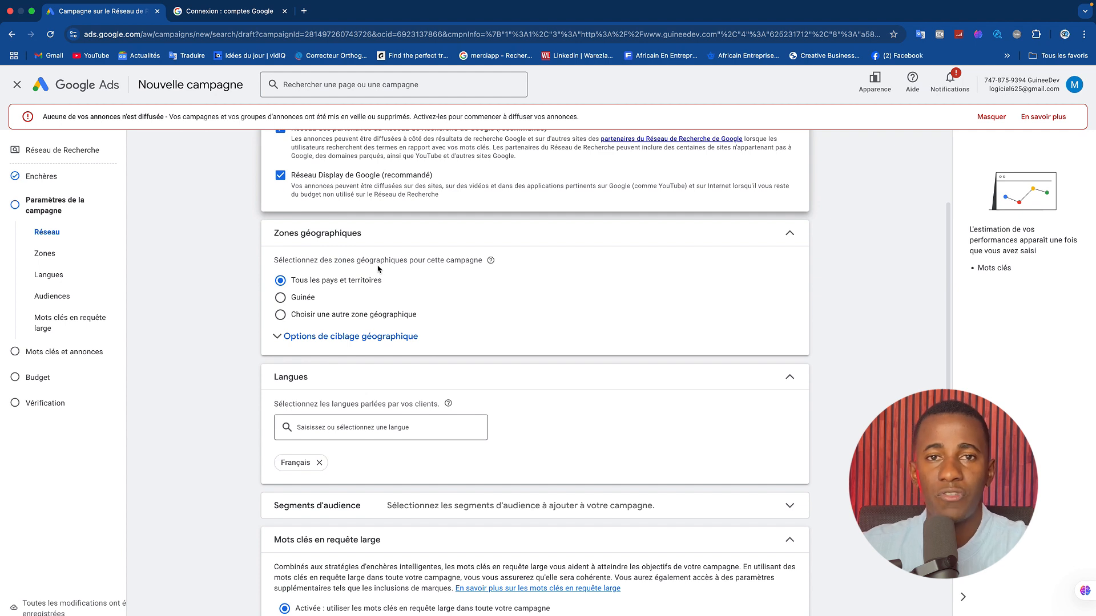
pyautogui.click(301, 300)
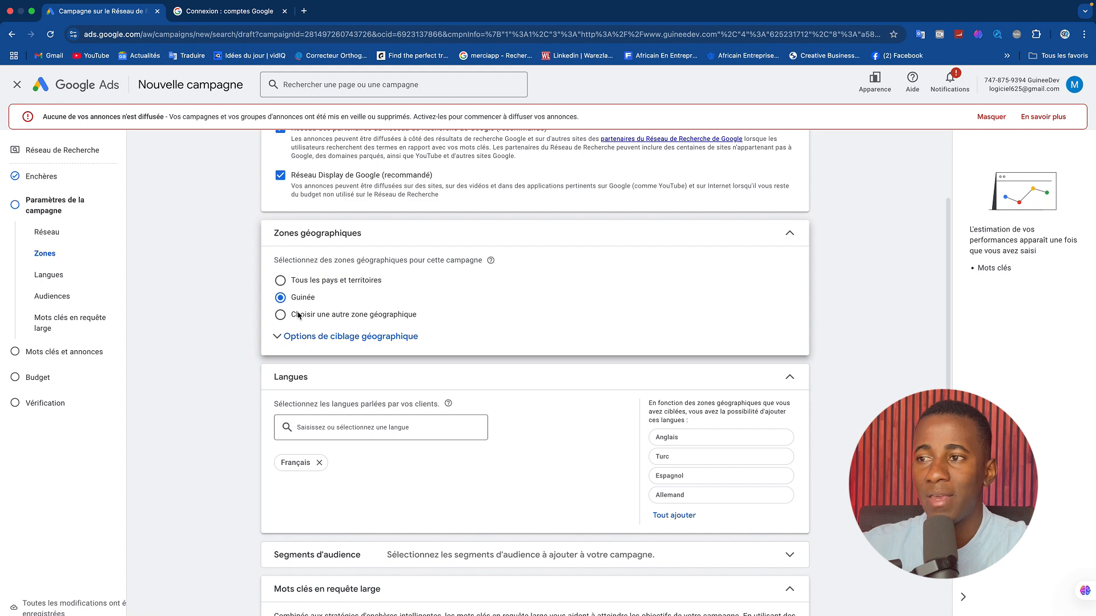
pyautogui.click(303, 342)
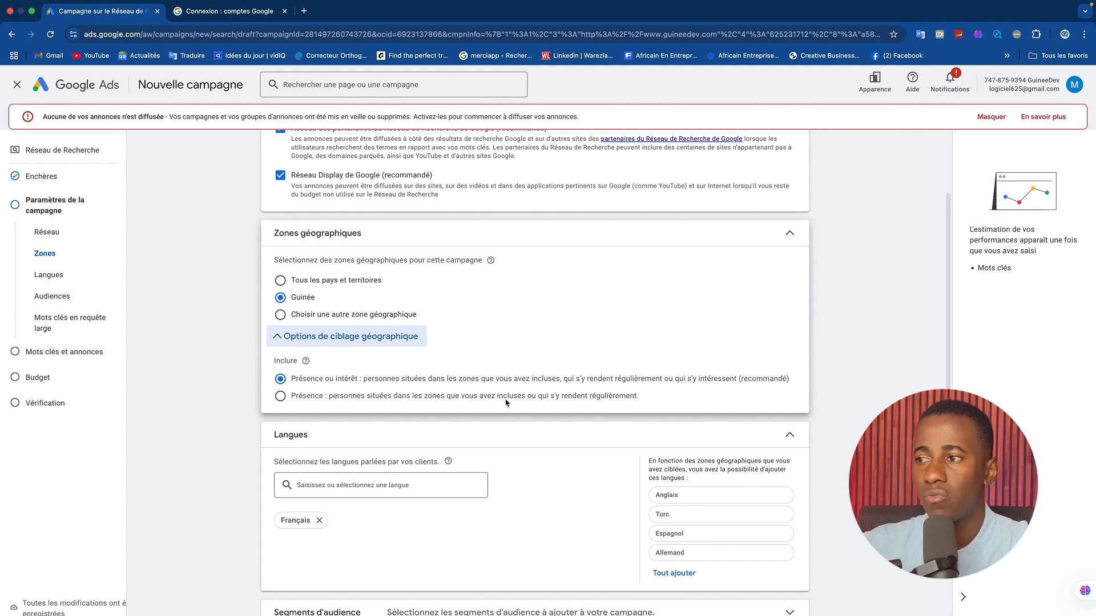
pyautogui.click(288, 396)
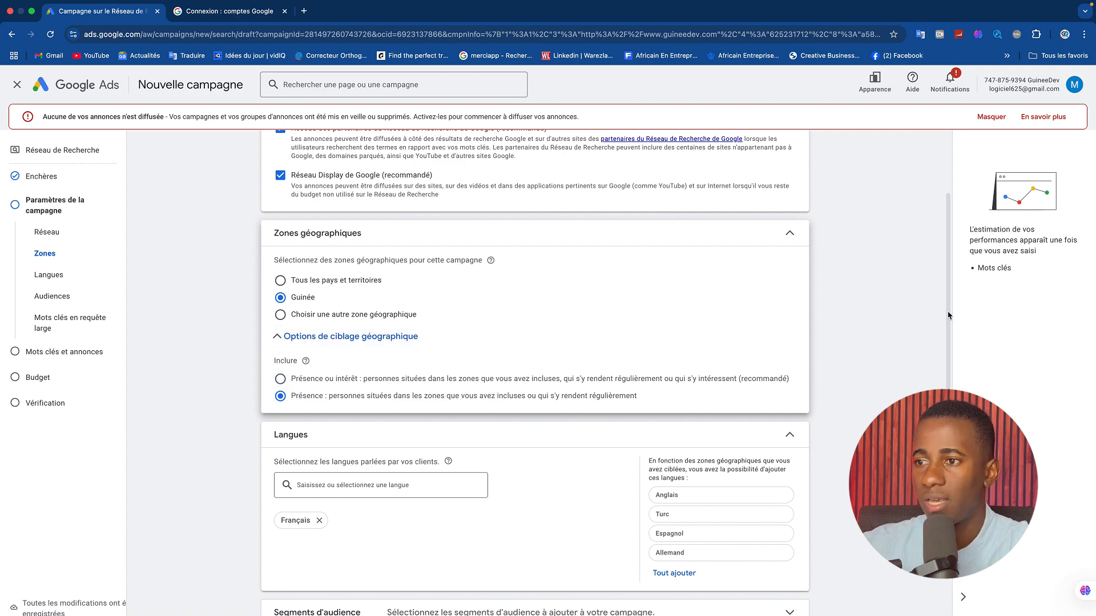
# Expand the Segments d'audience section and set the campaign's audience targeting setting to Ciblage.
pyautogui.scroll(-3, 949, 315)
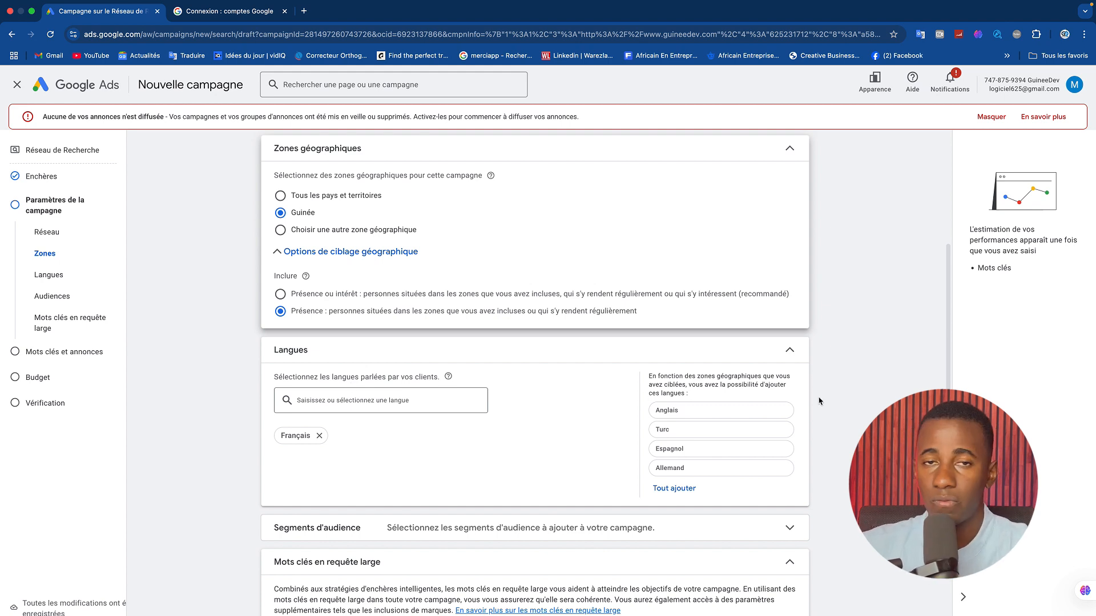
pyautogui.moveTo(949, 336); pyautogui.dragTo(945, 406)
pyautogui.click(789, 403)
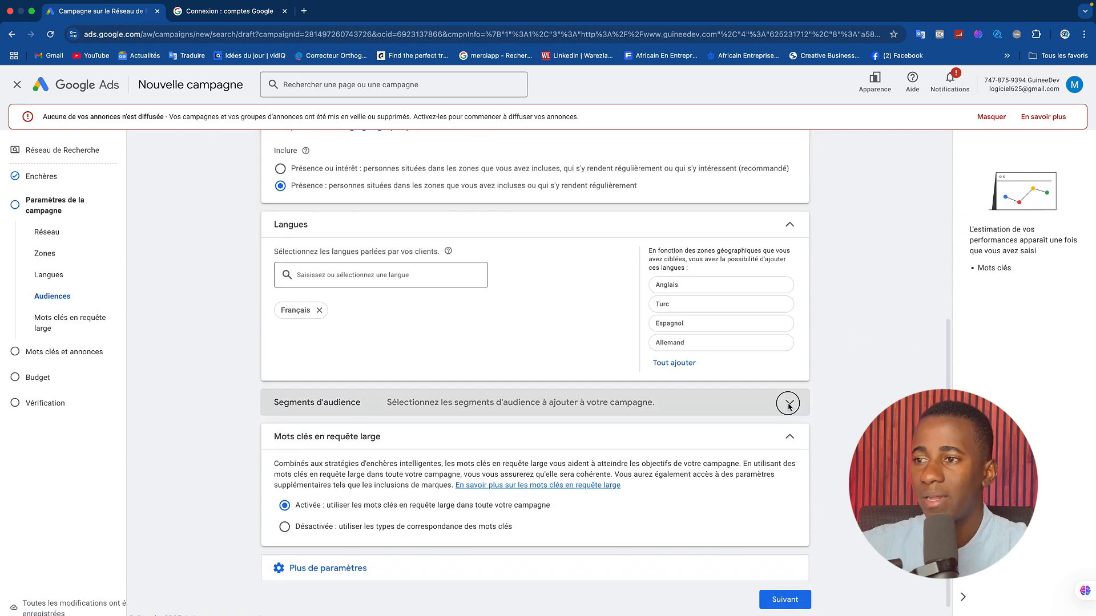
pyautogui.moveTo(949, 330); pyautogui.dragTo(948, 460)
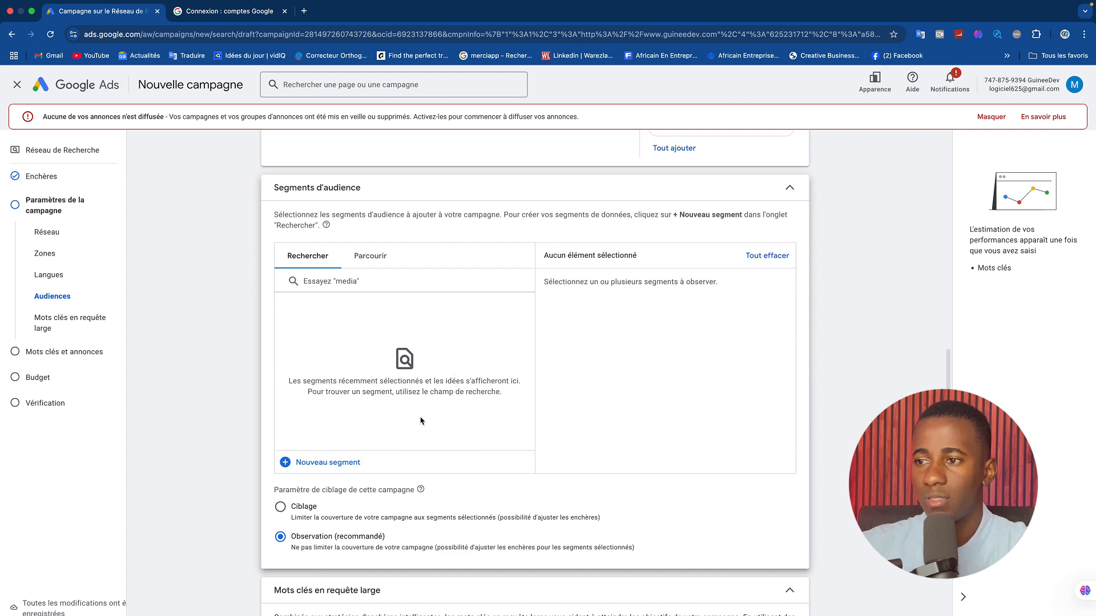
pyautogui.click(295, 509)
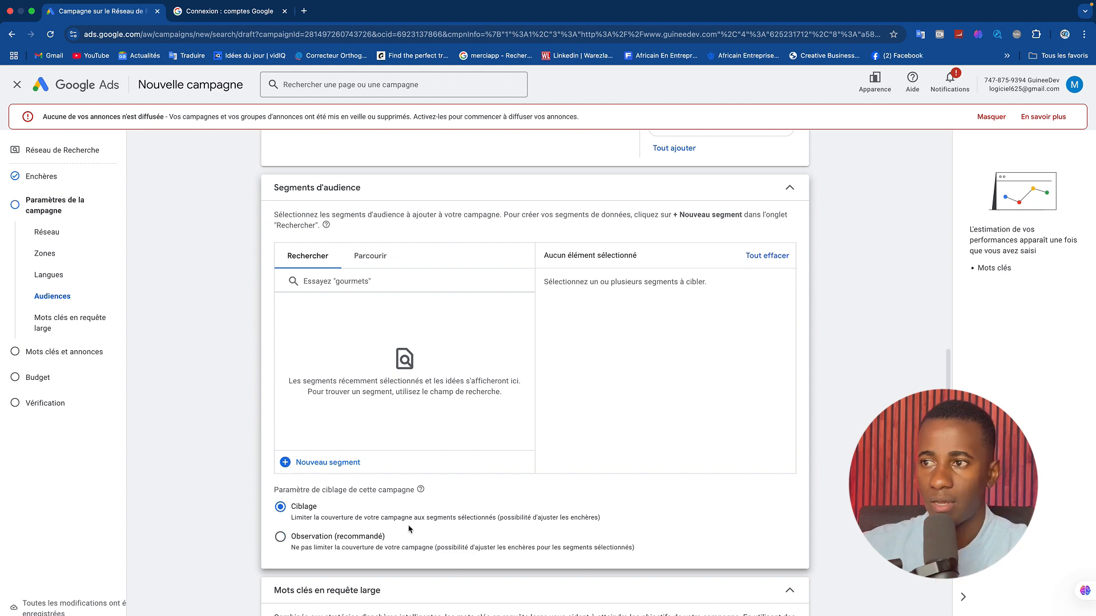
# Search the audience segments for "commerce" and for "vente".
pyautogui.click(415, 284)
pyautogui.write('commerce')
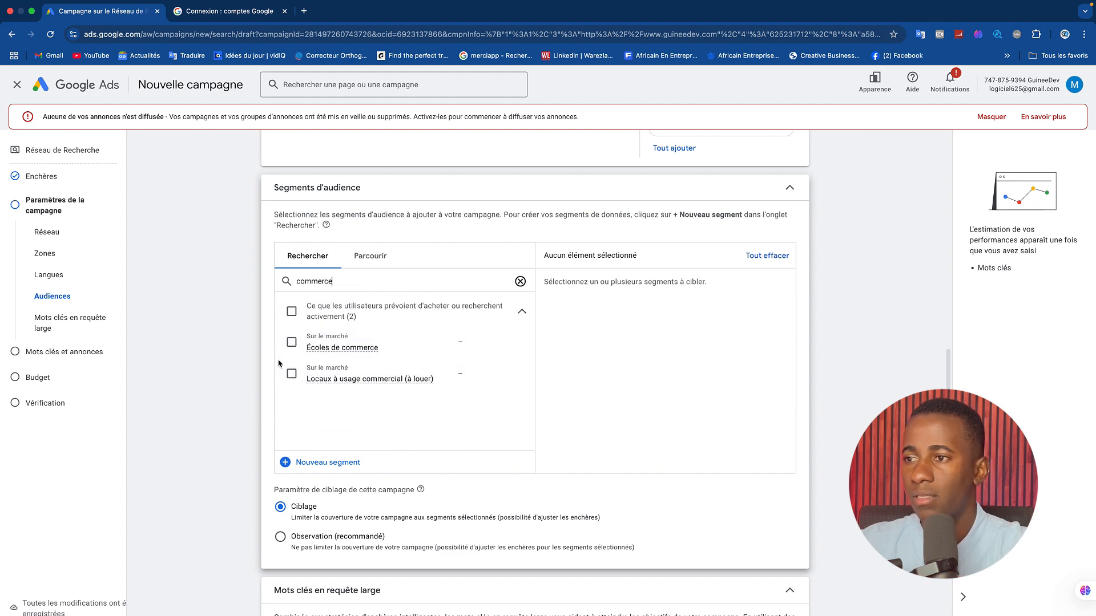
pyautogui.moveTo(348, 282); pyautogui.dragTo(287, 280)
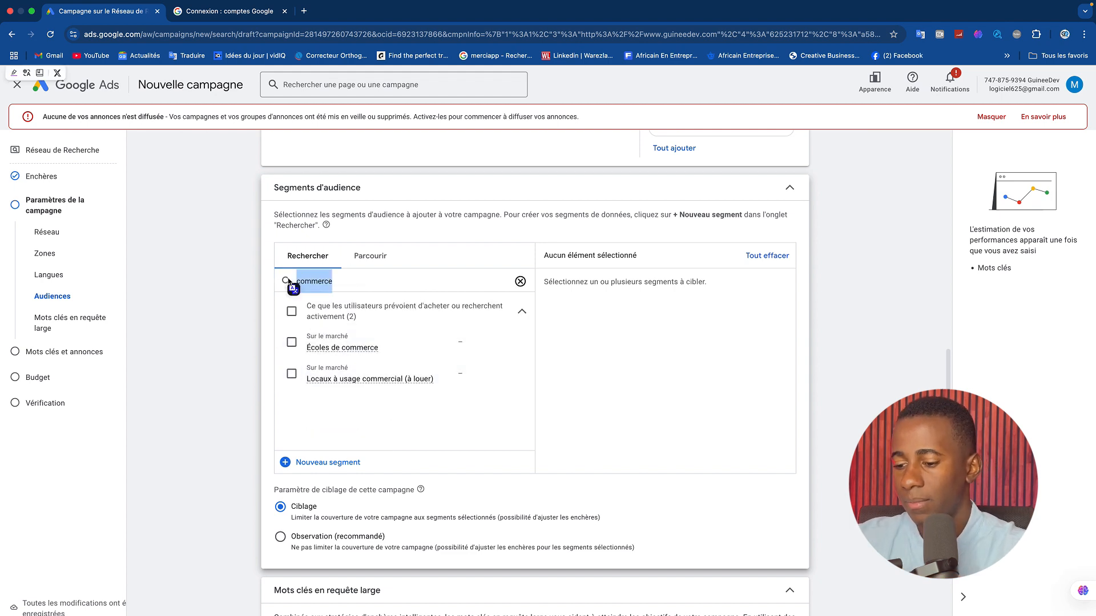
pyautogui.write('vente')
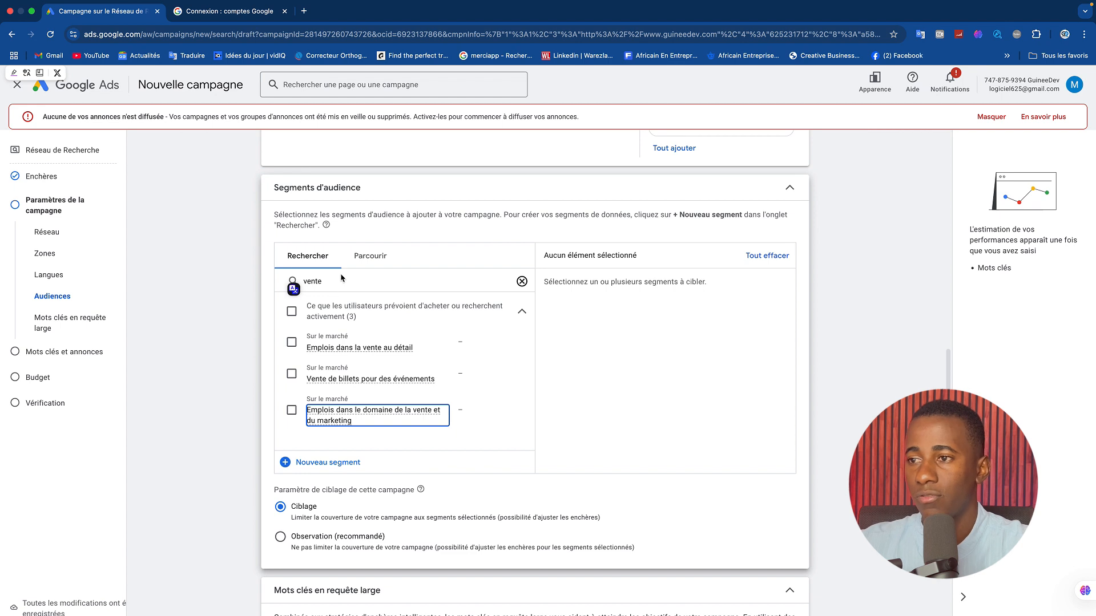
# Add the audience segment "Vente de billets pour des événements" with targeting set to Observation, and browse the in-market audience categories.
pyautogui.click(292, 373)
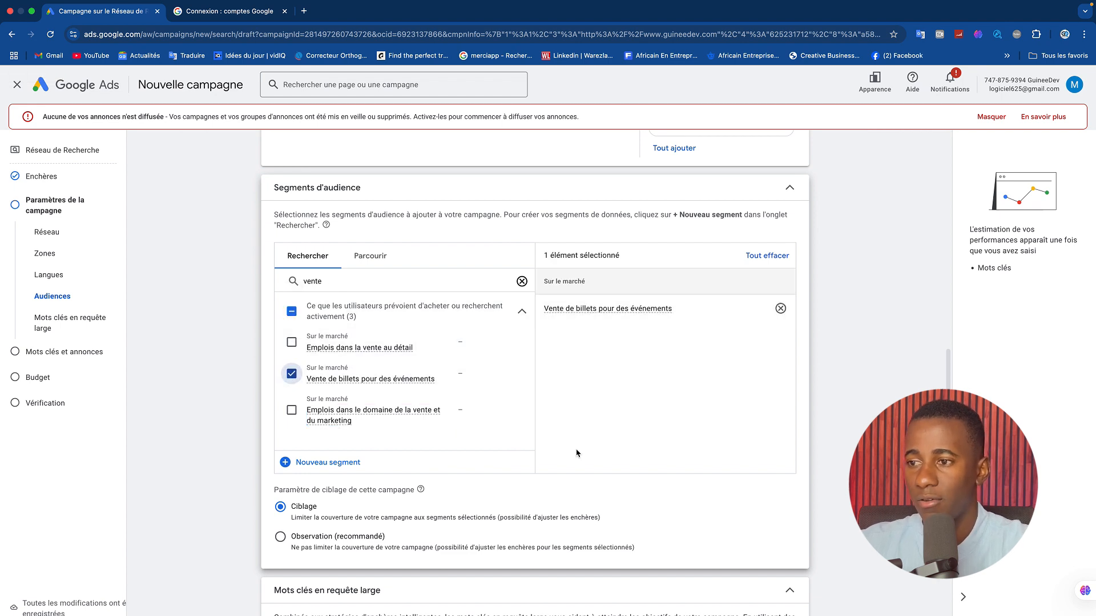
pyautogui.click(280, 537)
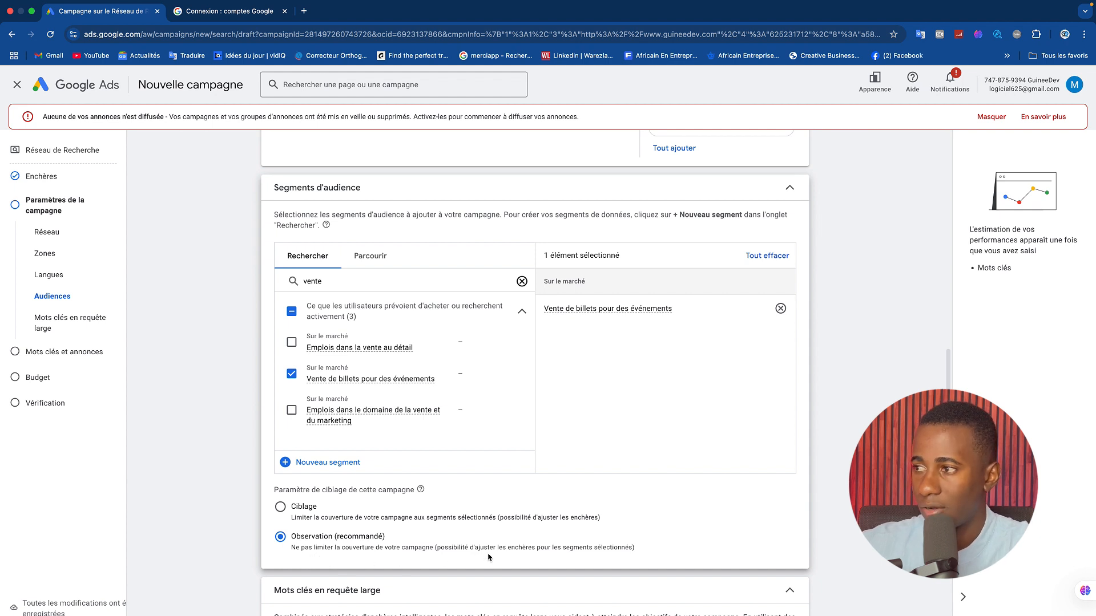
pyautogui.click(371, 255)
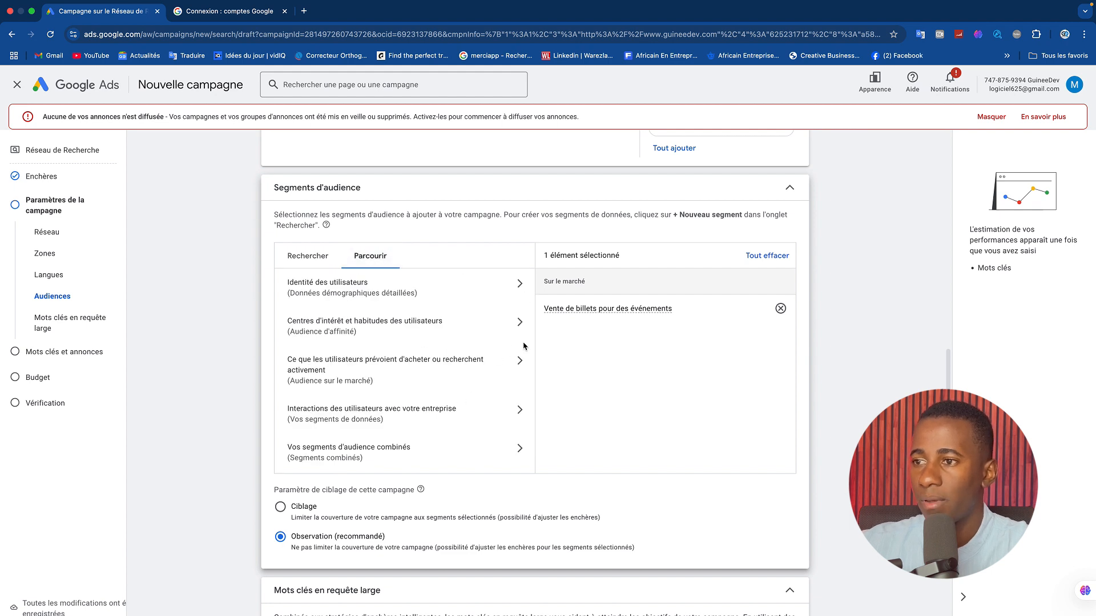
pyautogui.click(517, 361)
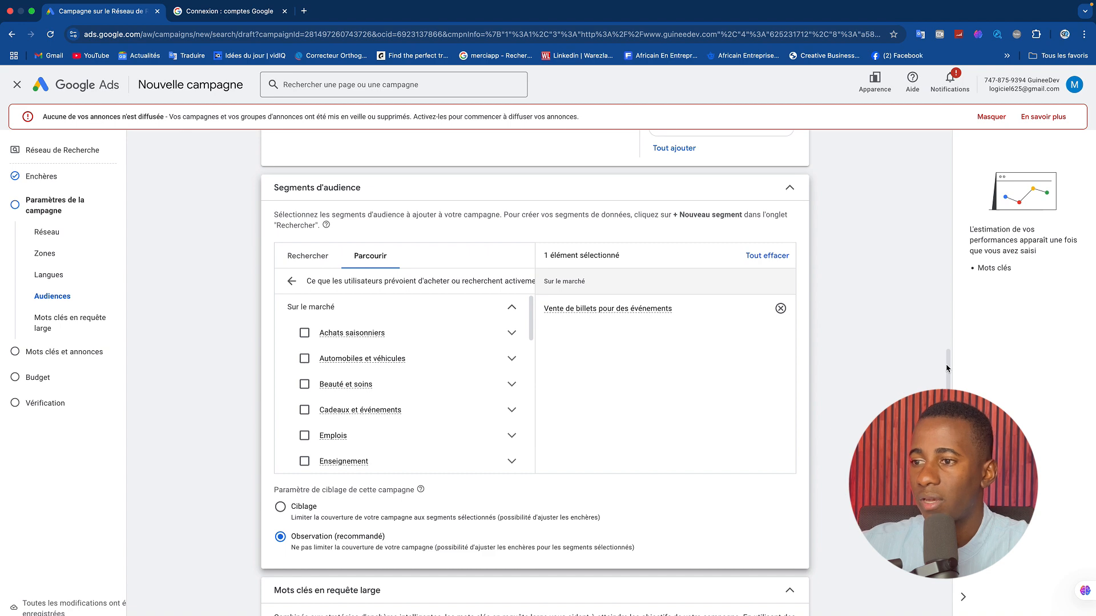
# Expand the additional campaign settings for review and continue to the keywords and ads stage.
pyautogui.scroll(-3, 947, 368)
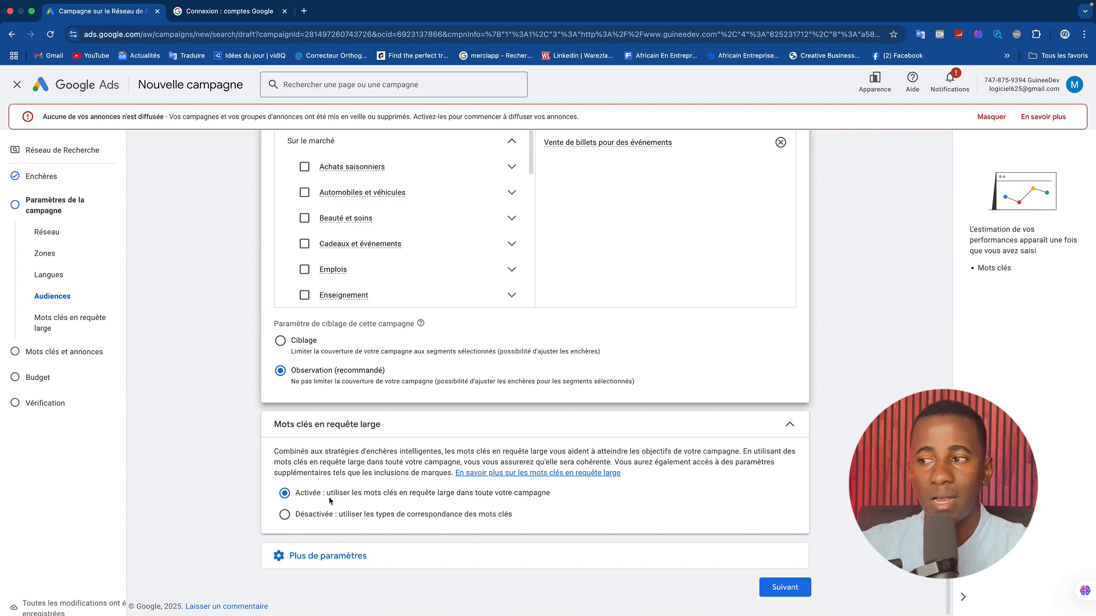
pyautogui.click(334, 561)
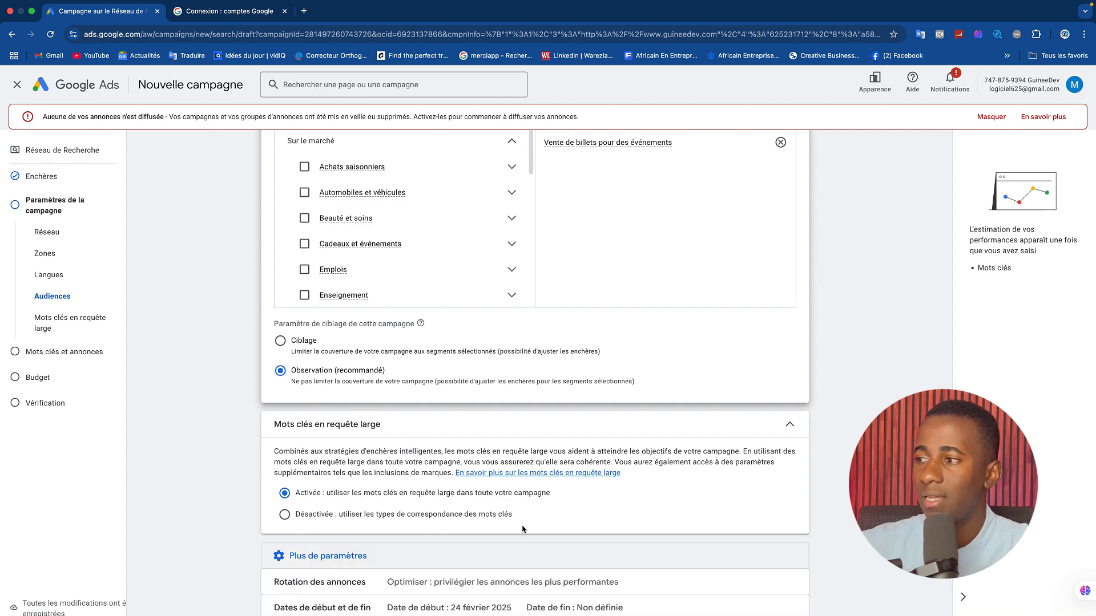
pyautogui.scroll(-3, 646, 471)
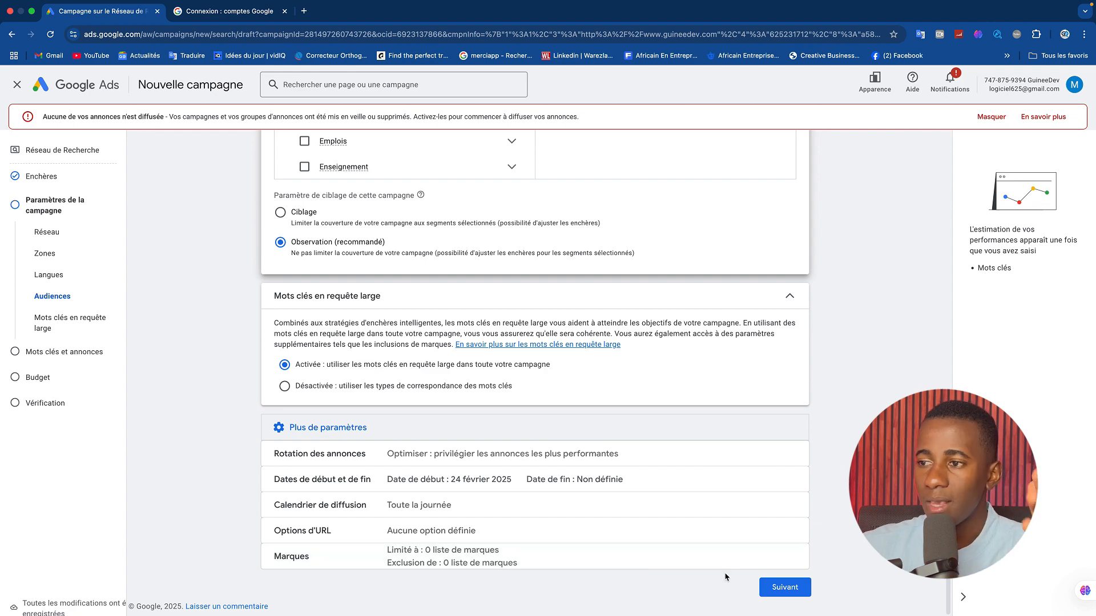
pyautogui.click(780, 592)
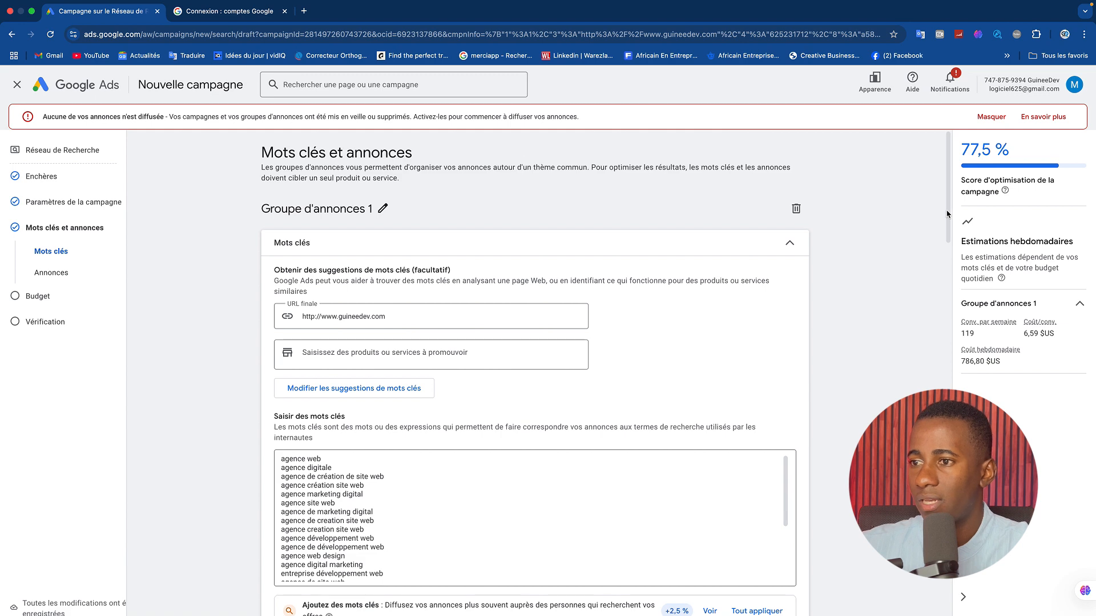
# Review the suggested keywords of the ad group and start a new line after "création de site web professionnel".
pyautogui.scroll(-5, 942, 223)
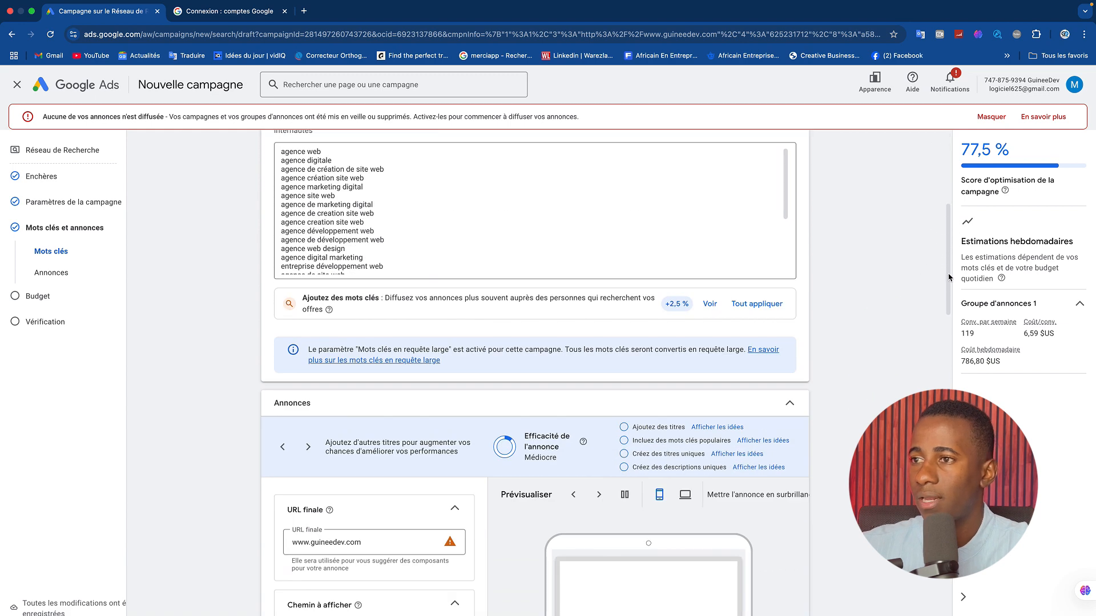
pyautogui.scroll(2, 947, 285)
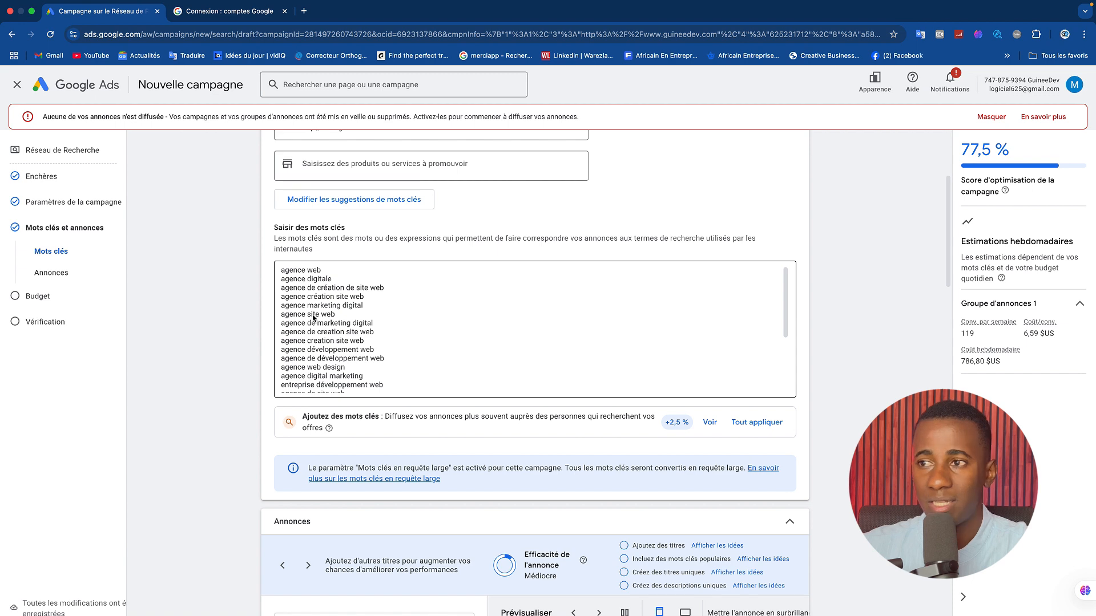
pyautogui.moveTo(786, 308); pyautogui.dragTo(783, 381)
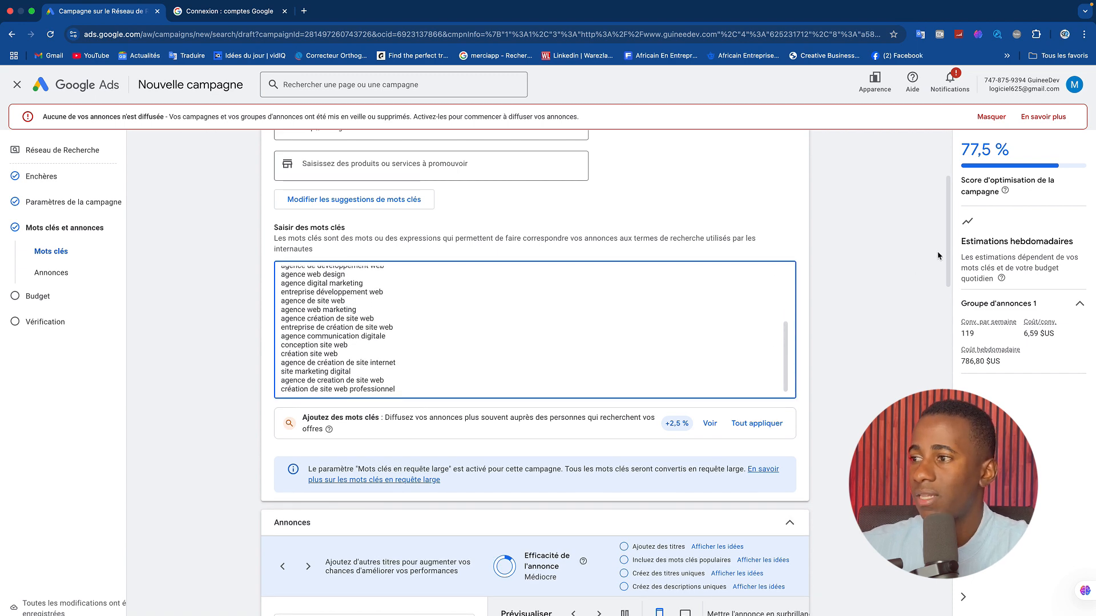
pyautogui.moveTo(949, 251); pyautogui.dragTo(949, 263)
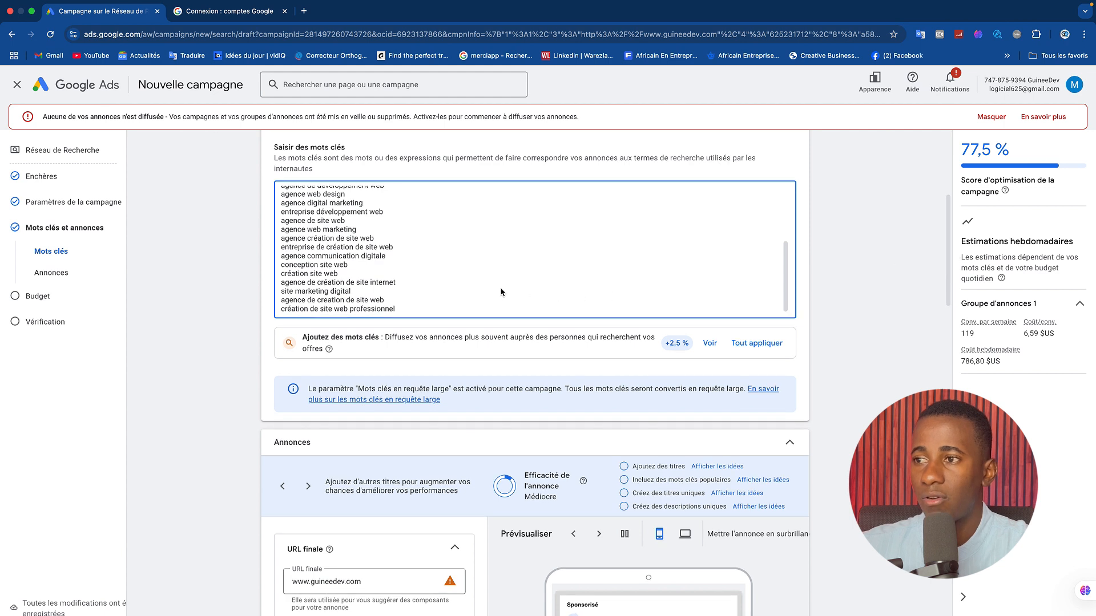
pyautogui.click(434, 310)
pyautogui.press('Return')
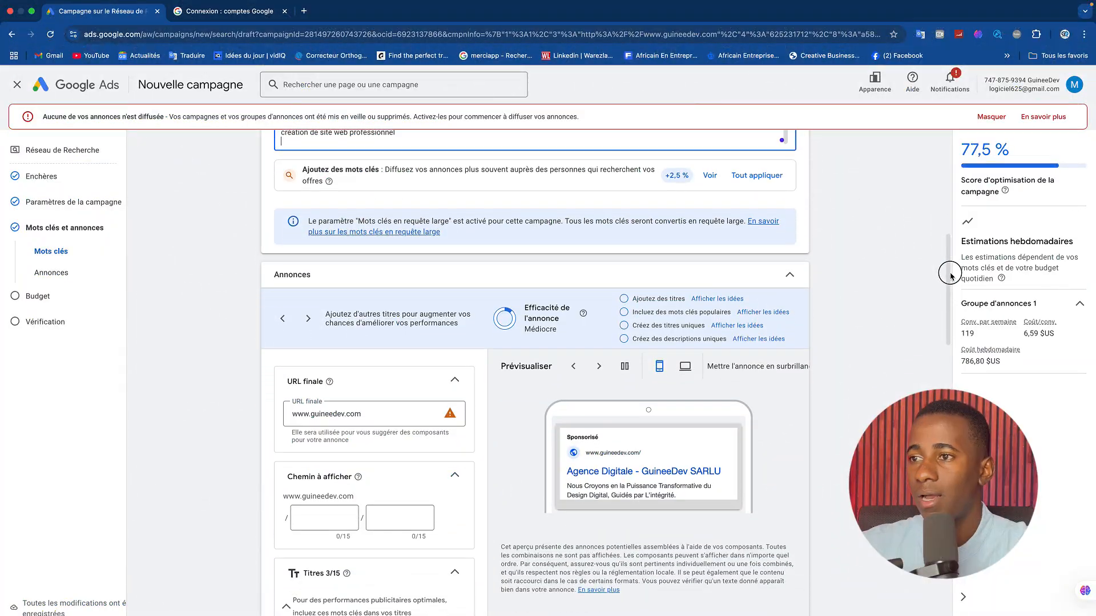
# Examine the ad's final URL field and its mobile preview in the Annonces section.
pyautogui.scroll(-2, 950, 279)
pyautogui.moveTo(950, 277); pyautogui.dragTo(949, 289)
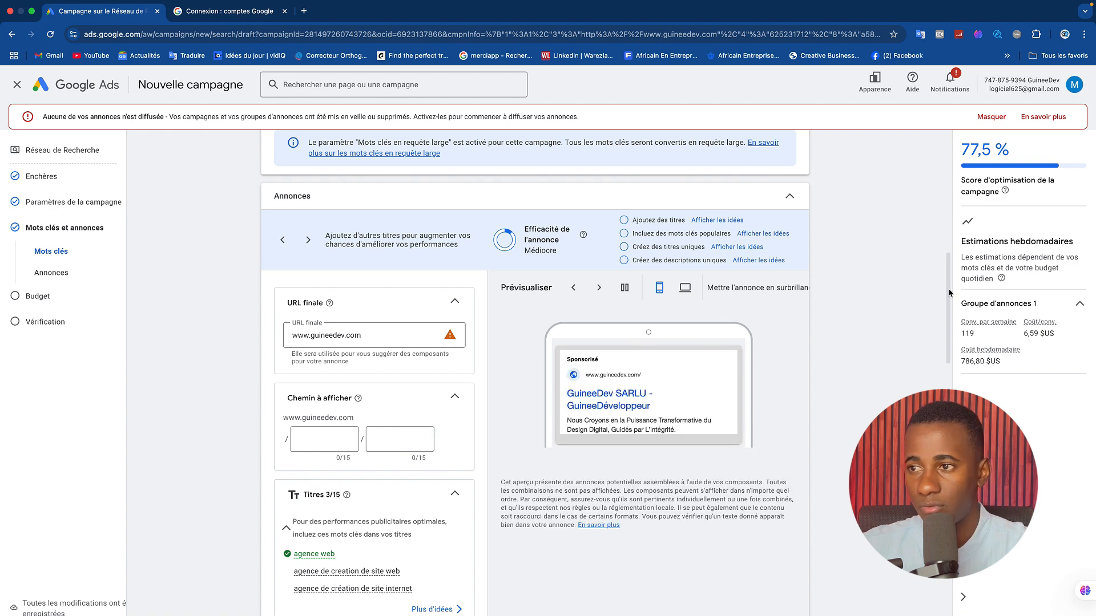
pyautogui.scroll(-1, 628, 309)
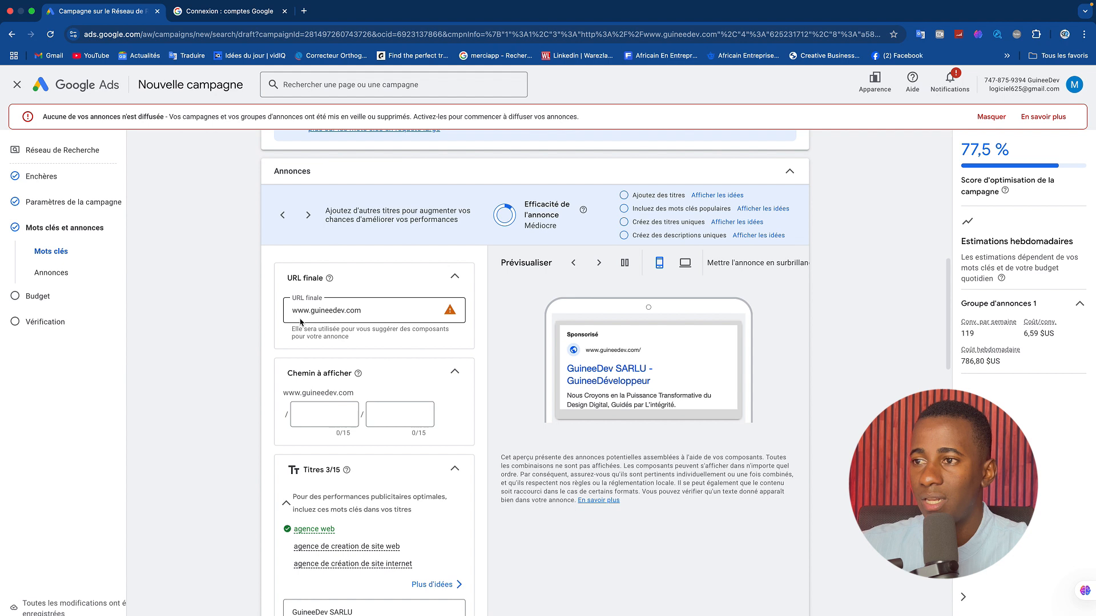
pyautogui.click(377, 311)
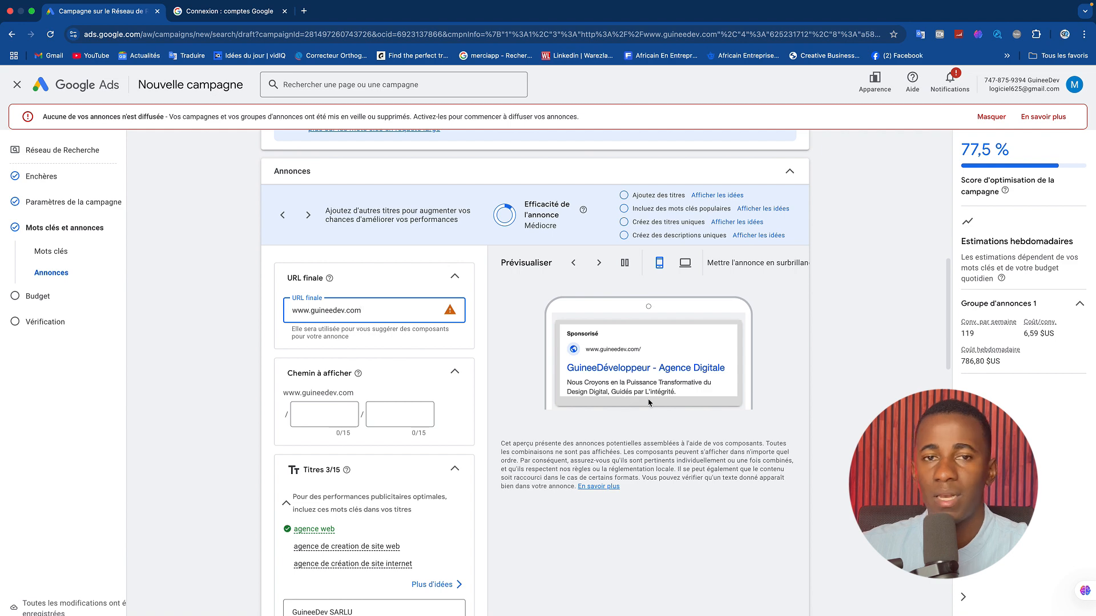
pyautogui.scroll(1, 945, 268)
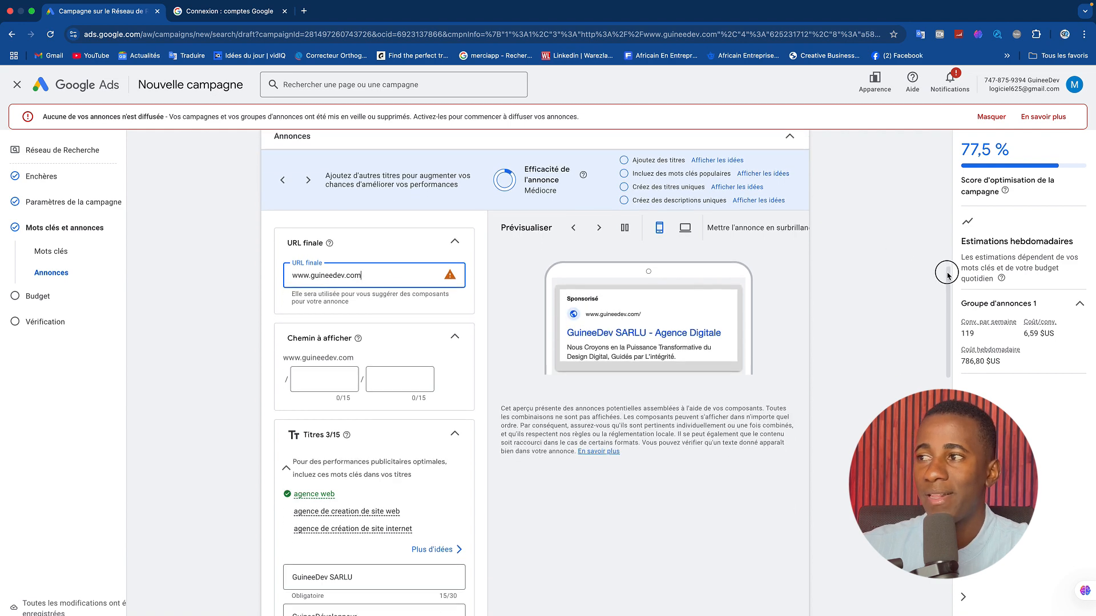
pyautogui.scroll(-1, 947, 264)
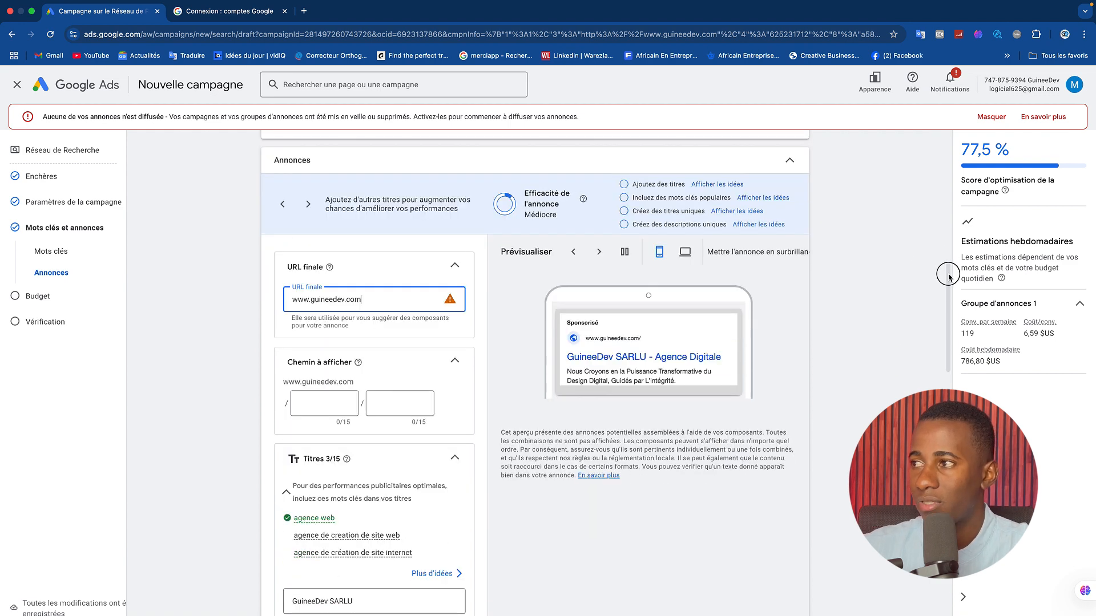
# Hide the alert about ads not running and review the ad's display path and title fields.
pyautogui.click(989, 117)
pyautogui.click(314, 381)
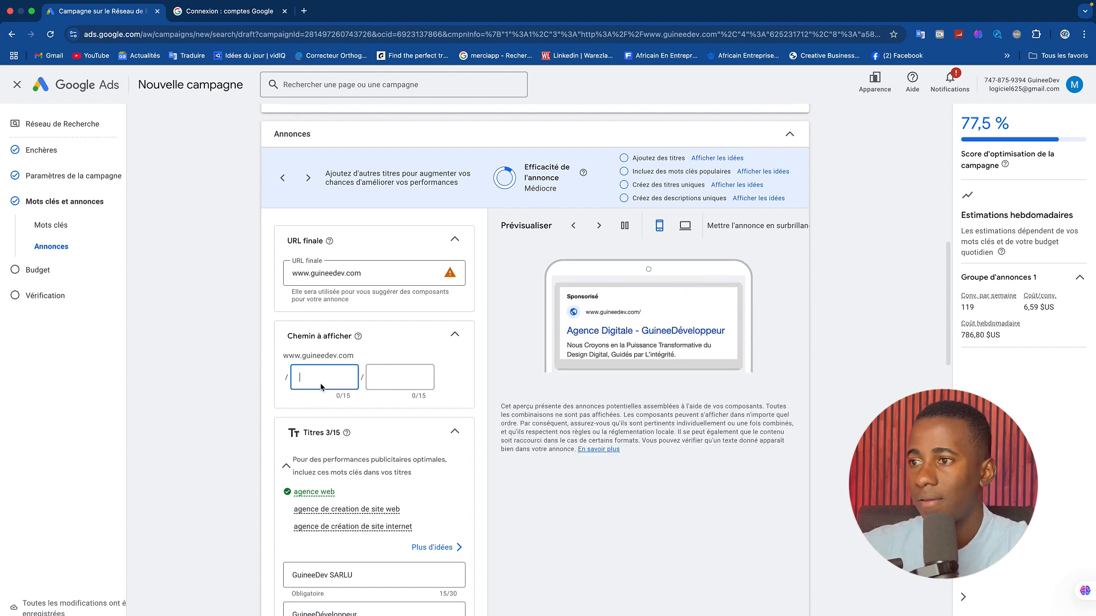
pyautogui.press('Tab')
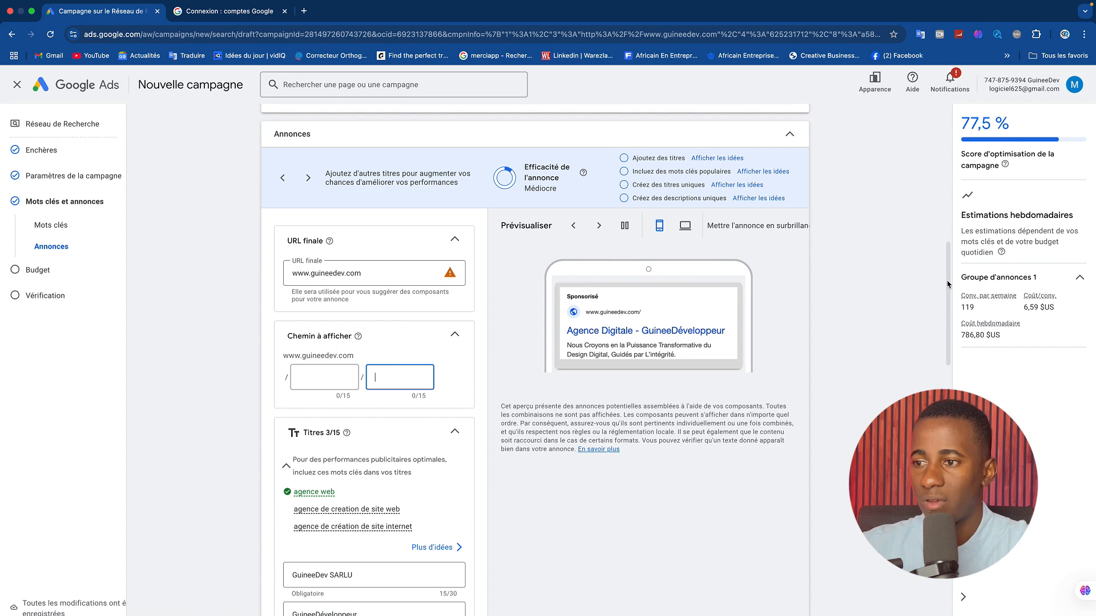
pyautogui.scroll(-4, 948, 285)
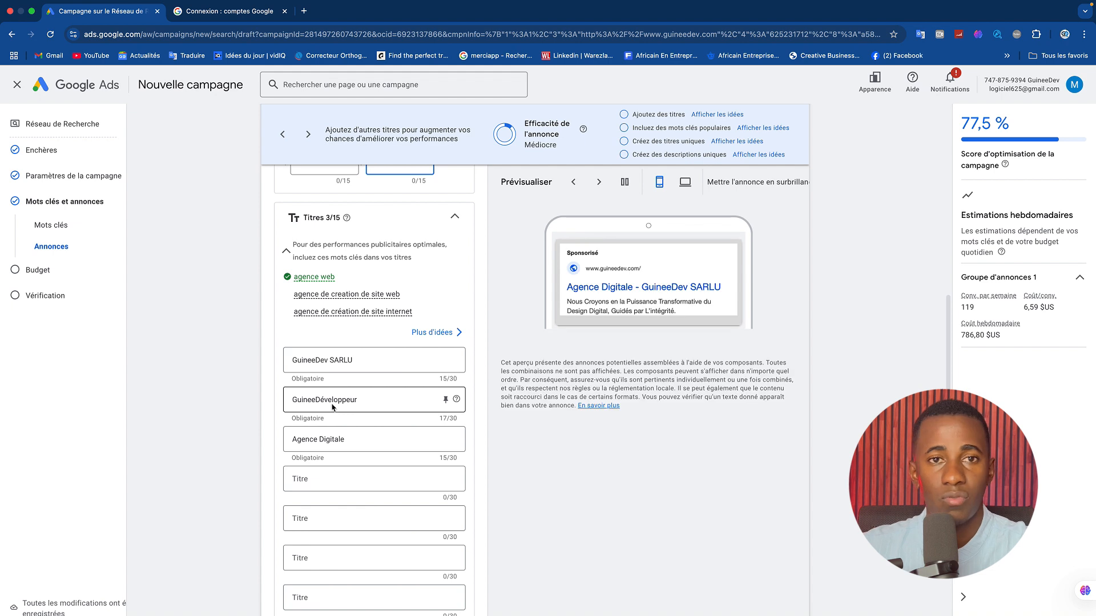
pyautogui.click(305, 365)
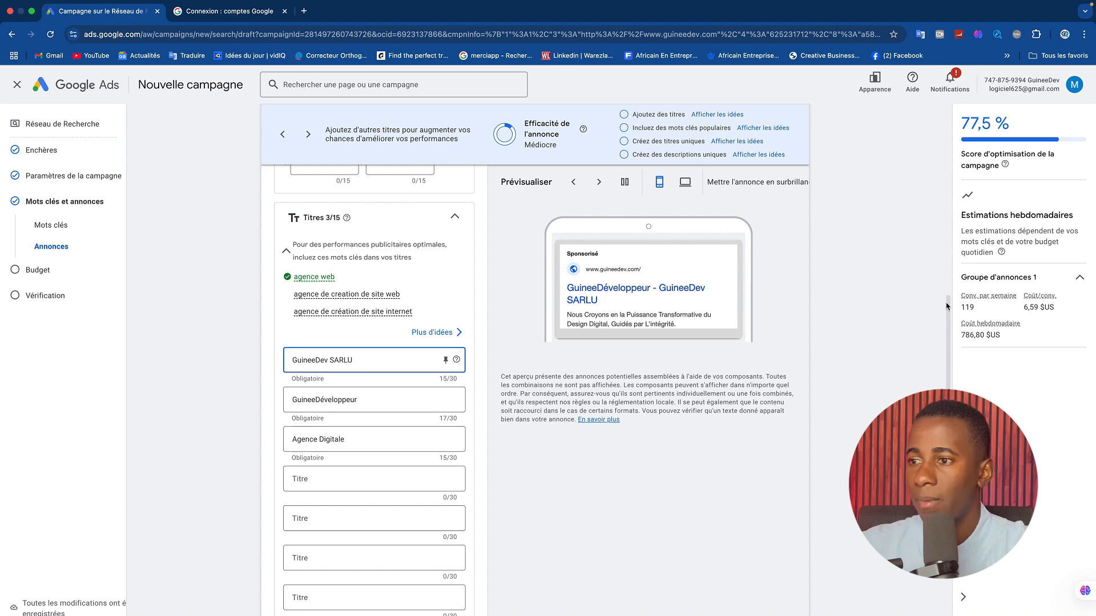
# Enter "votre agence de creation digitale" as the ad's second description and add a fourth description field.
pyautogui.moveTo(949, 320); pyautogui.dragTo(947, 400)
pyautogui.click(335, 422)
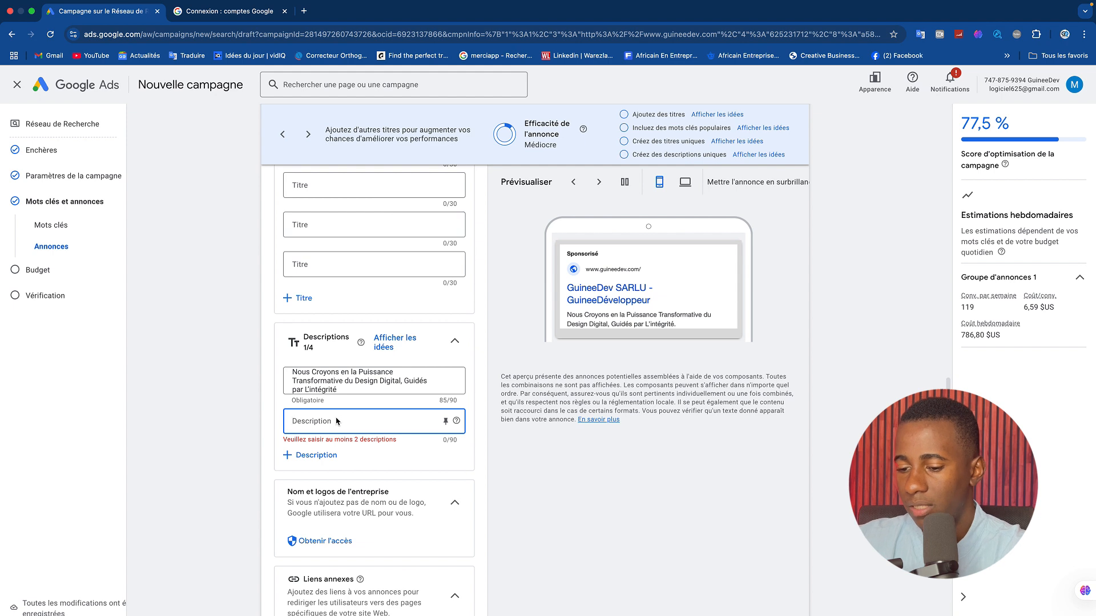
pyautogui.write('votre agence')
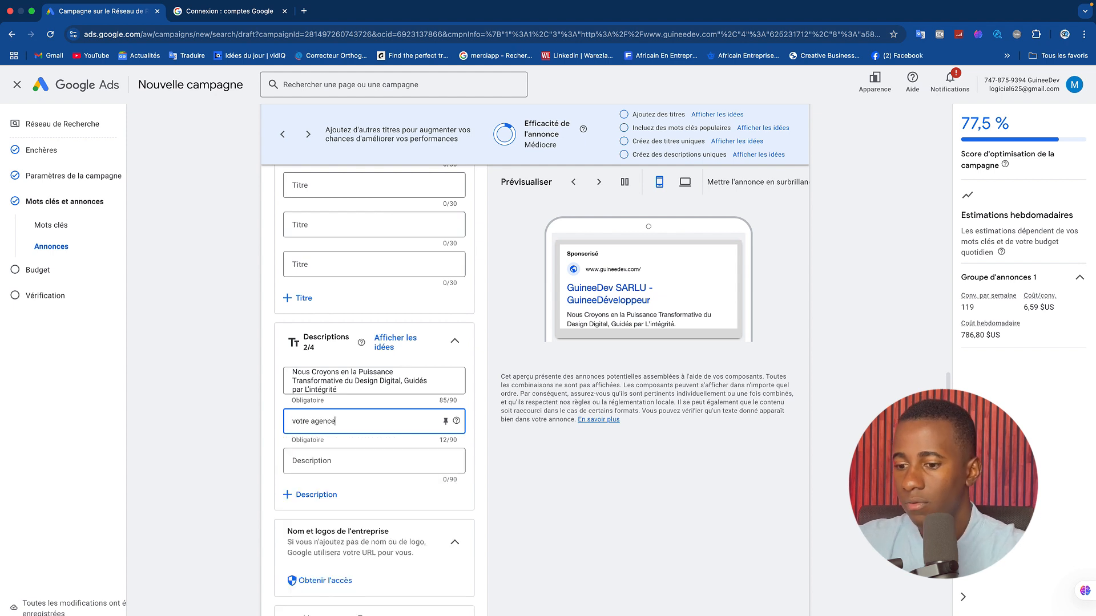
pyautogui.write(' de creation digitale')
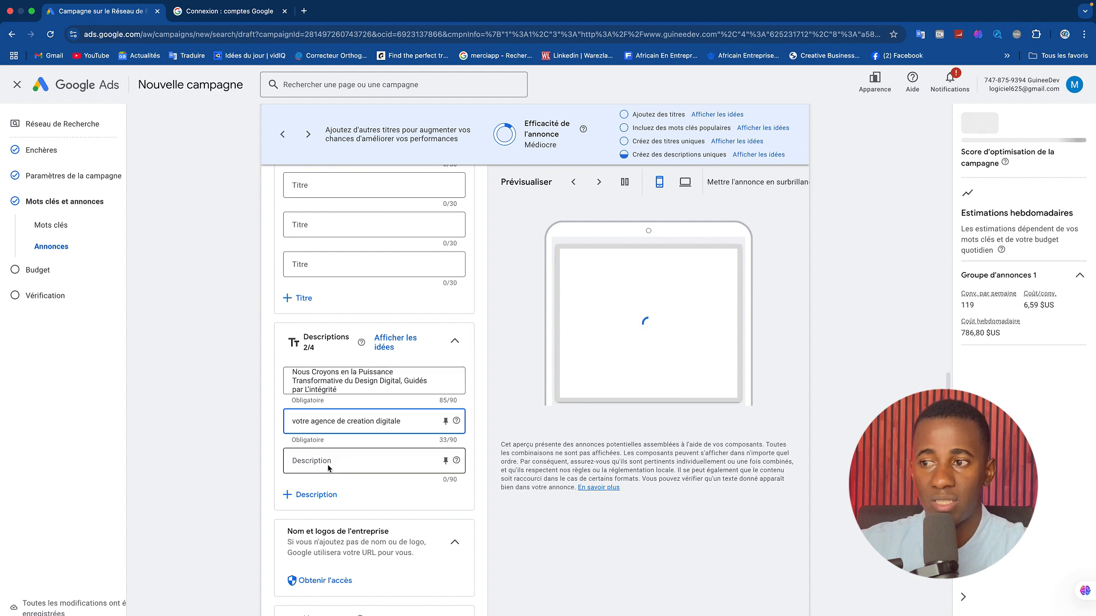
pyautogui.click(313, 496)
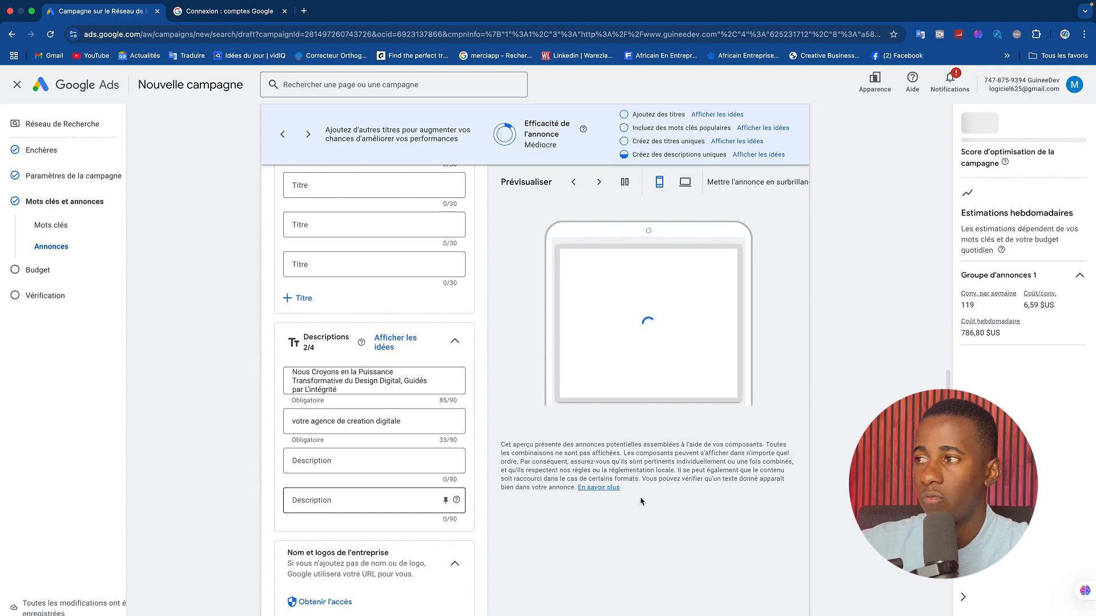
# Open the campaign's Info-bulles form, inspect its callout text fields and close it without adding any.
pyautogui.moveTo(949, 379); pyautogui.dragTo(952, 501)
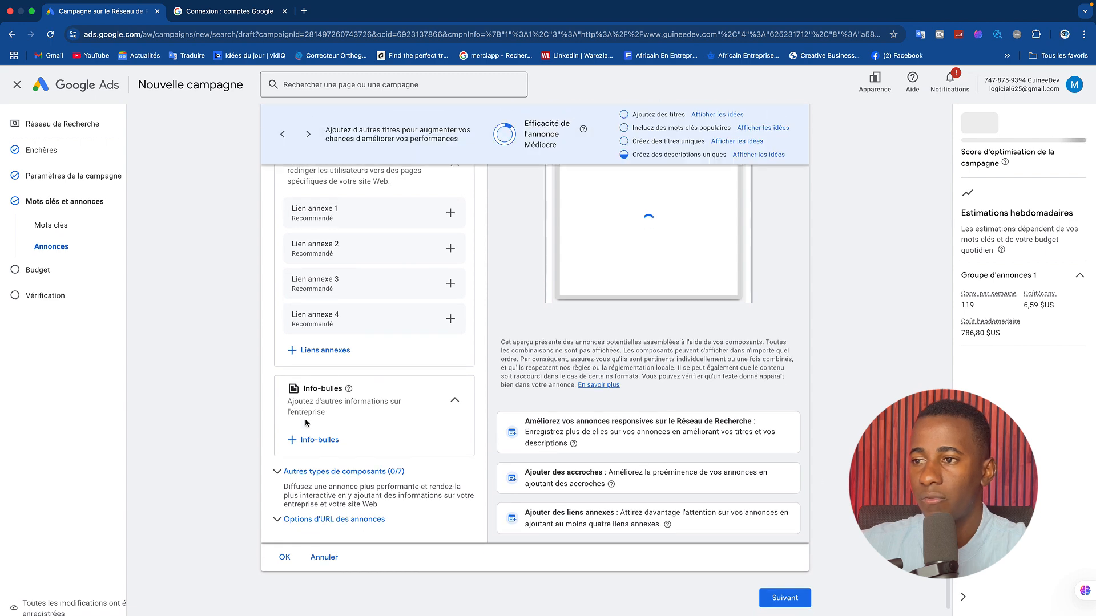
pyautogui.click(322, 441)
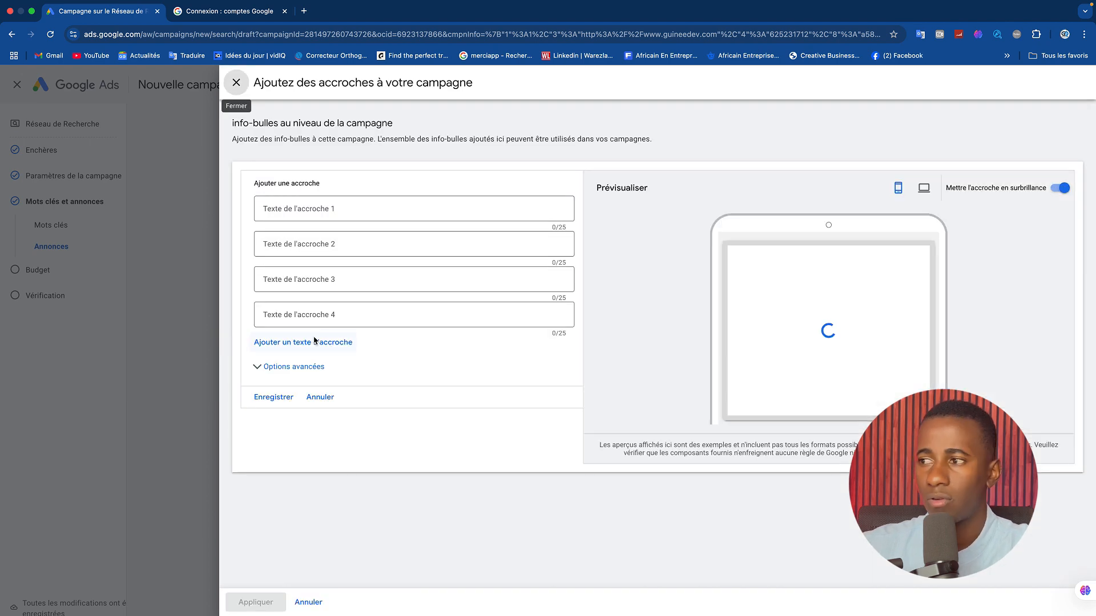
pyautogui.click(315, 212)
pyautogui.click(320, 242)
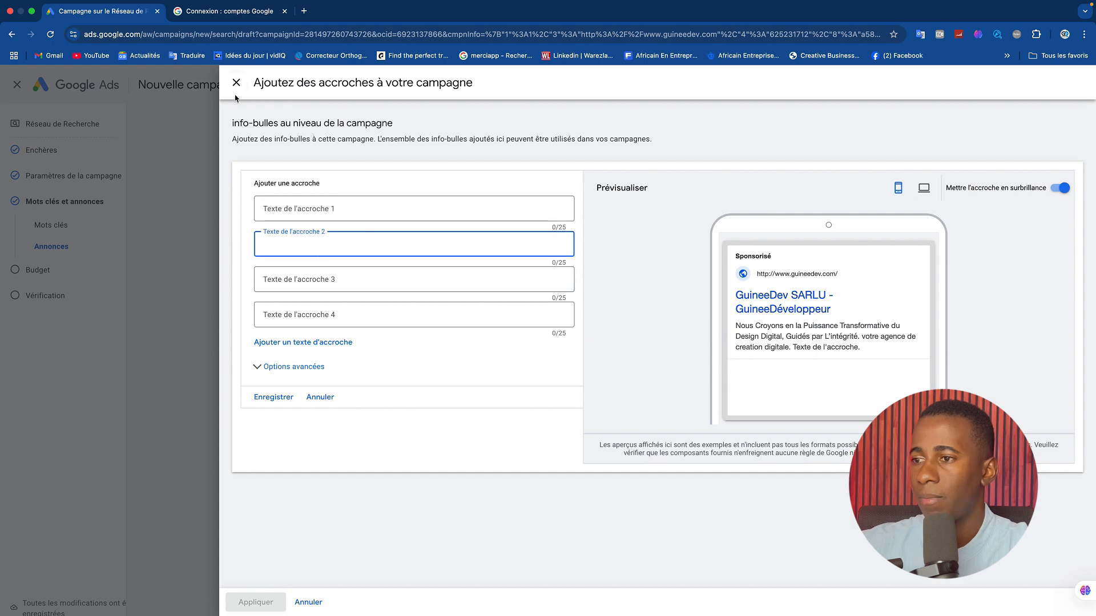
pyautogui.click(237, 82)
# Expand the other component types, inspect the event options for a promotion without adding one, and review the remaining components.
pyautogui.click(277, 473)
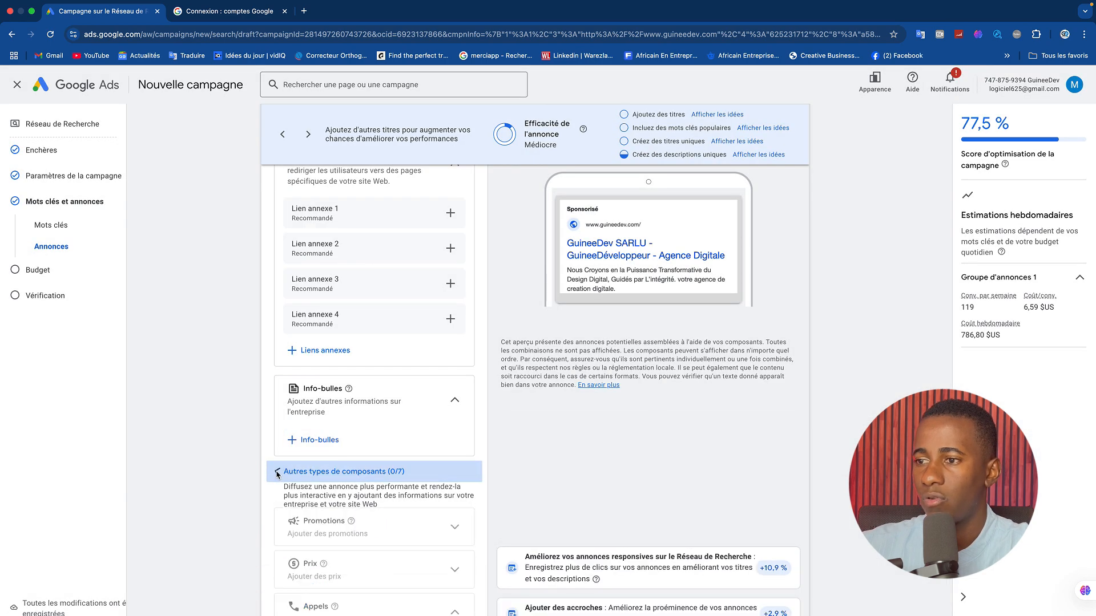
pyautogui.click(419, 536)
pyautogui.click(320, 567)
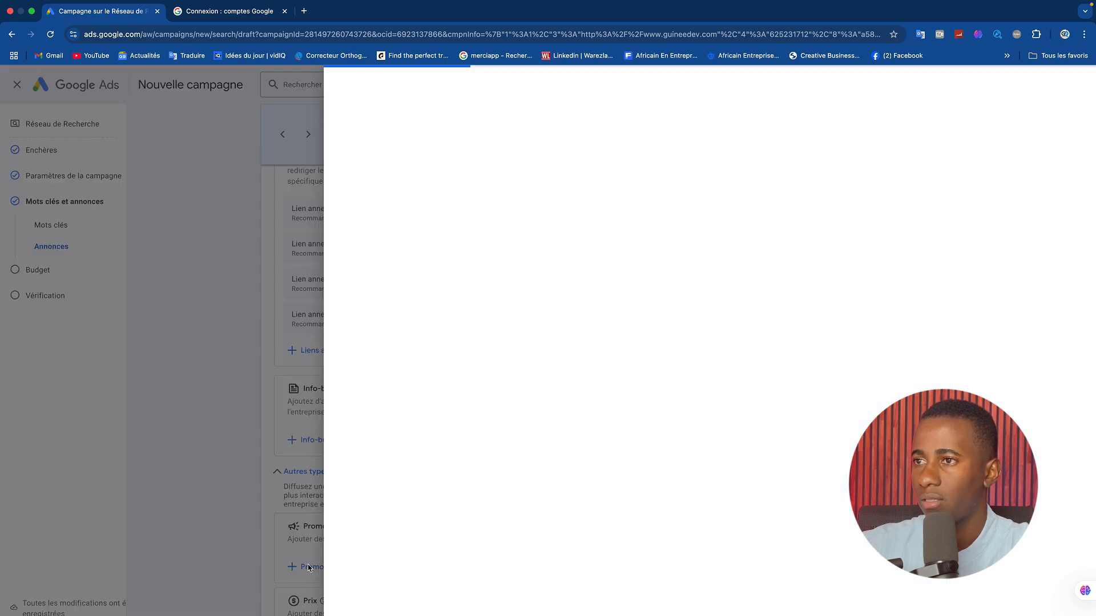
pyautogui.click(308, 218)
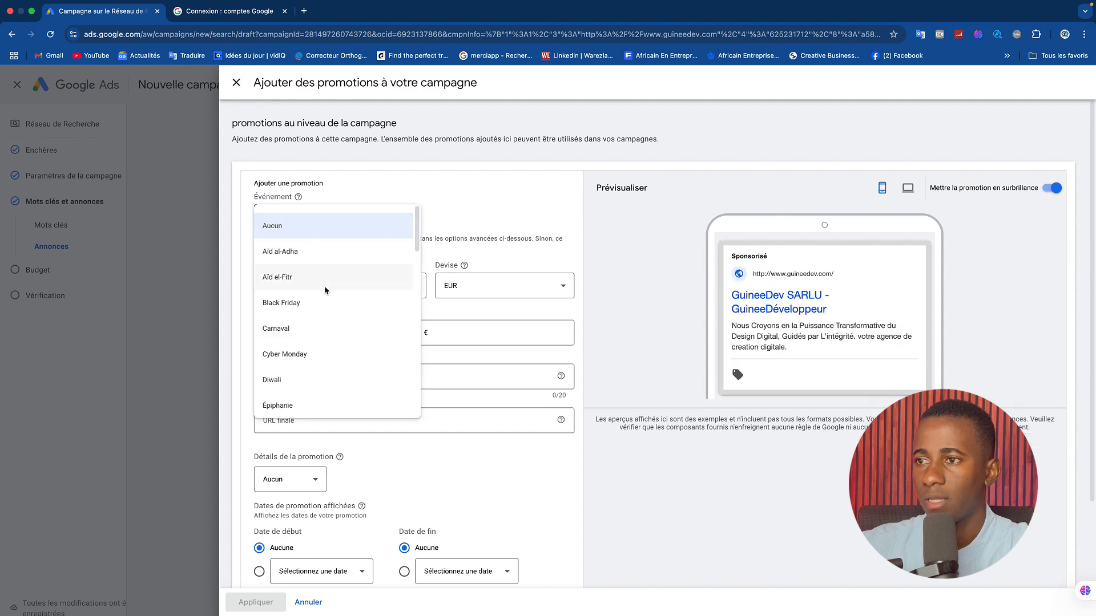
pyautogui.click(468, 212)
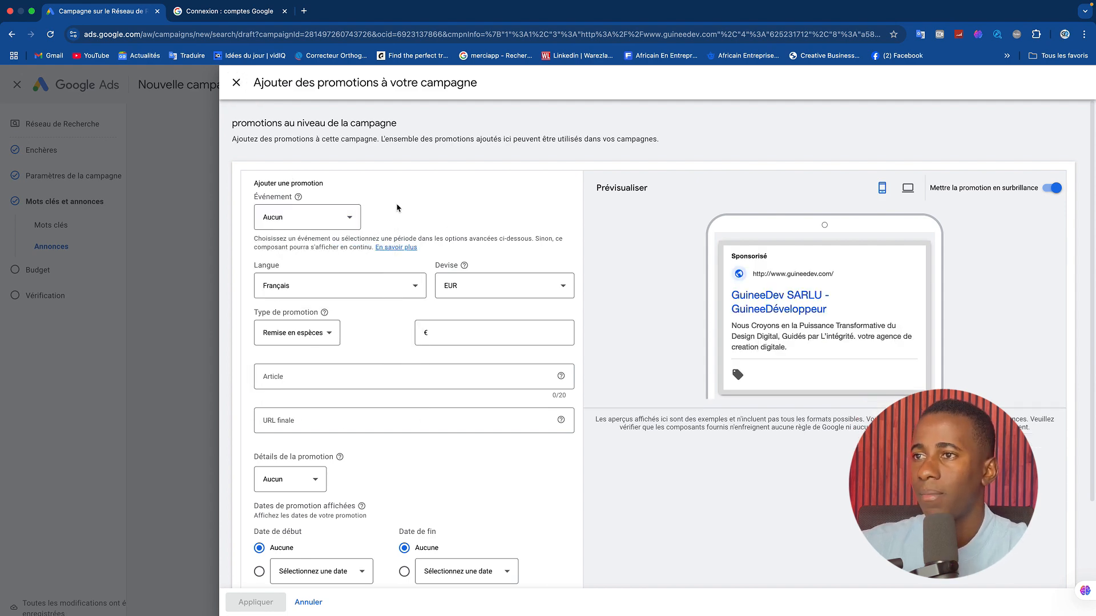
pyautogui.click(236, 82)
pyautogui.scroll(-5, 400, 365)
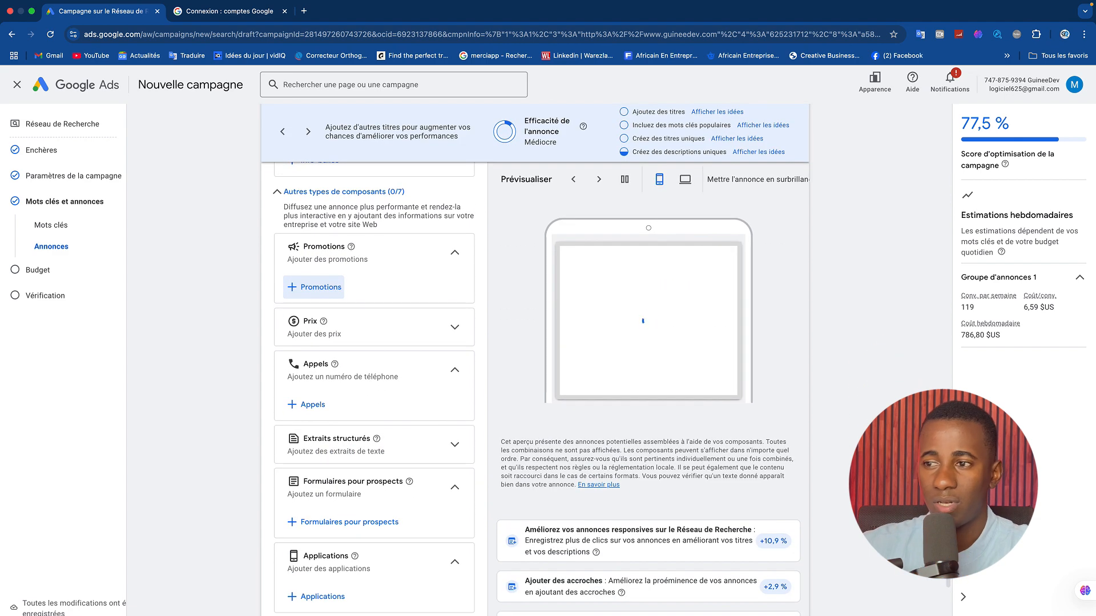
pyautogui.scroll(-3, 400, 365)
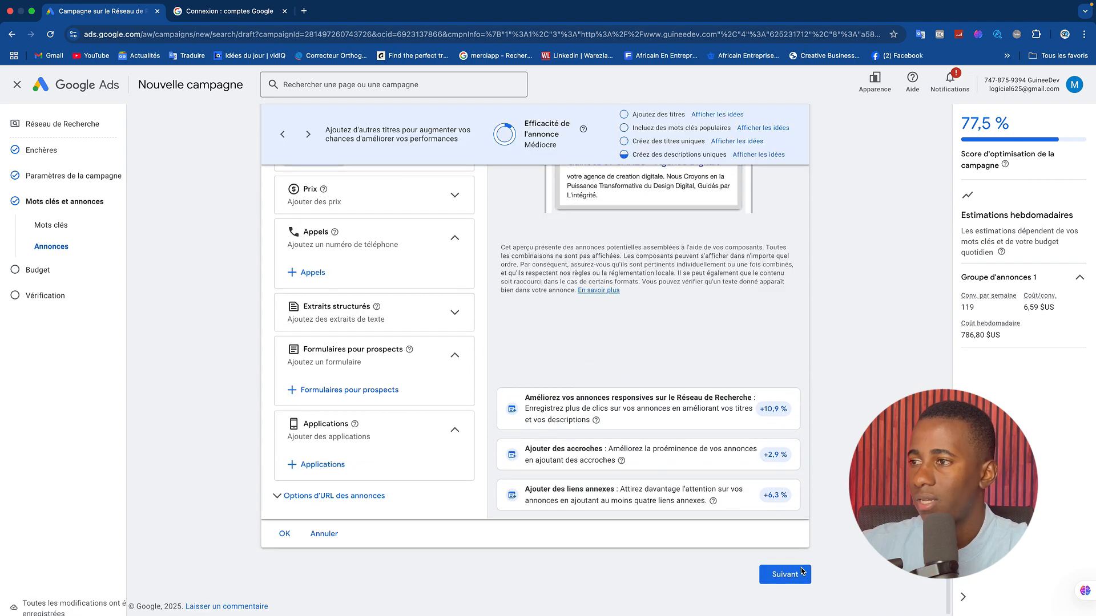
# Proceed to the Budget stage and define a custom average daily budget of 50 $US for the campaign.
pyautogui.click(788, 573)
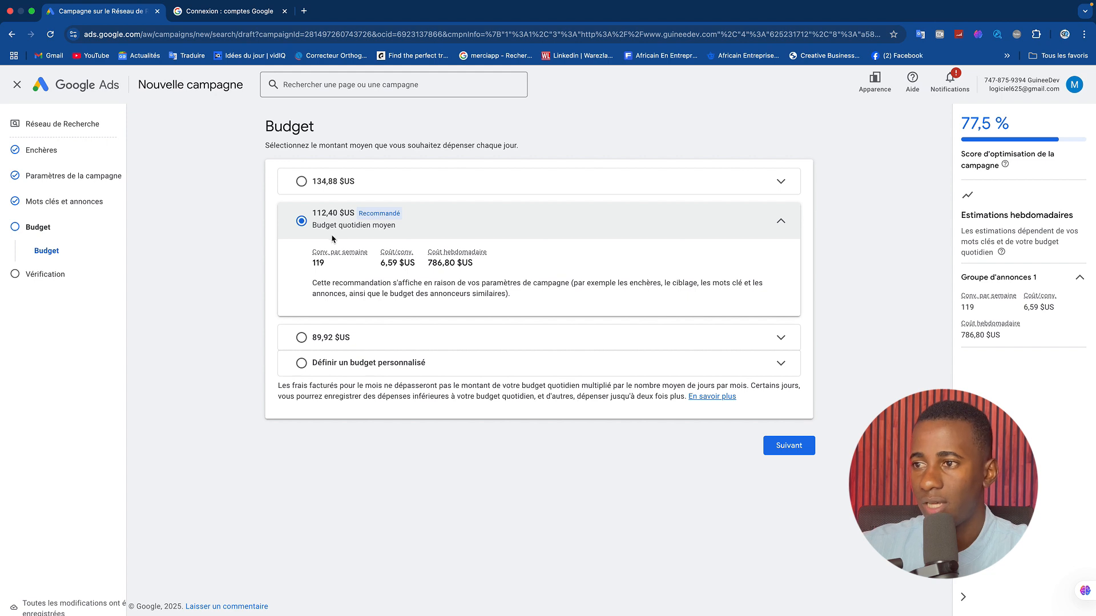
pyautogui.click(305, 363)
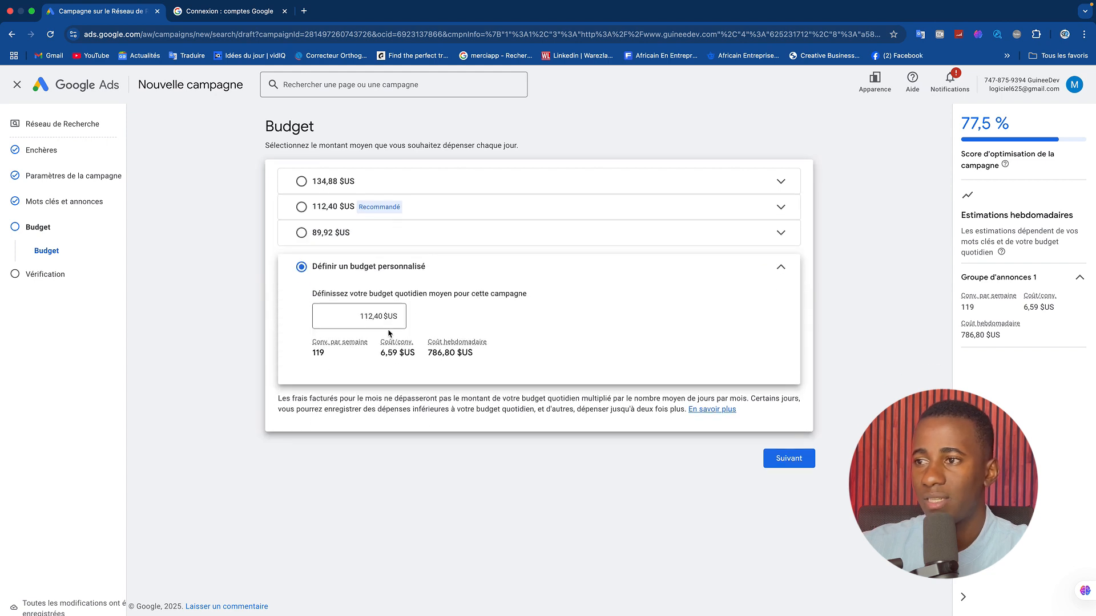
pyautogui.doubleClick(371, 316)
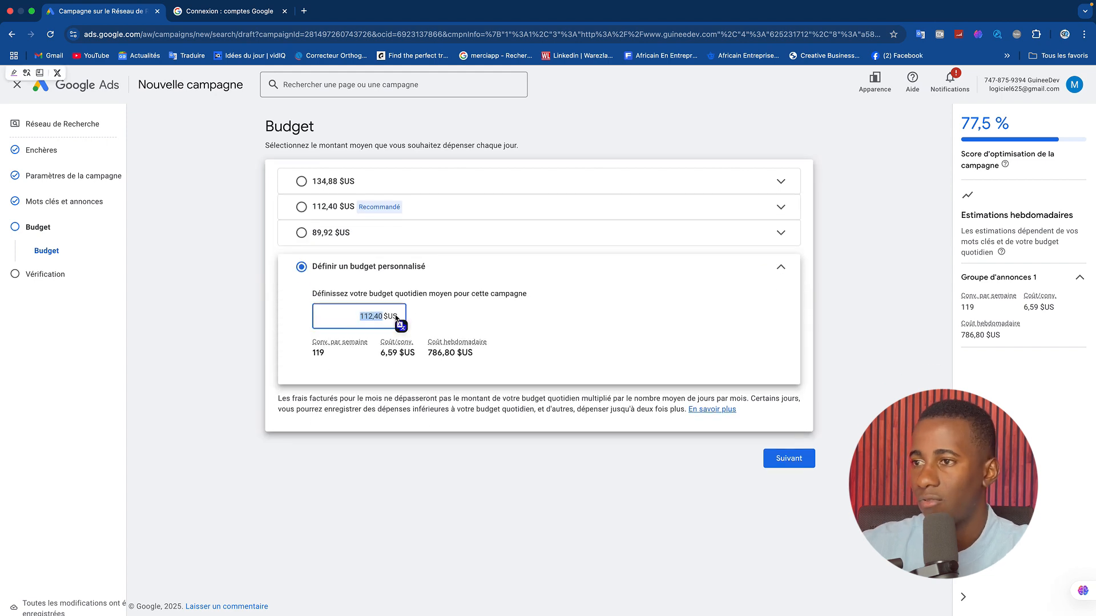
pyautogui.write('50')
pyautogui.press('BackSpace')
pyautogui.press('BackSpace')
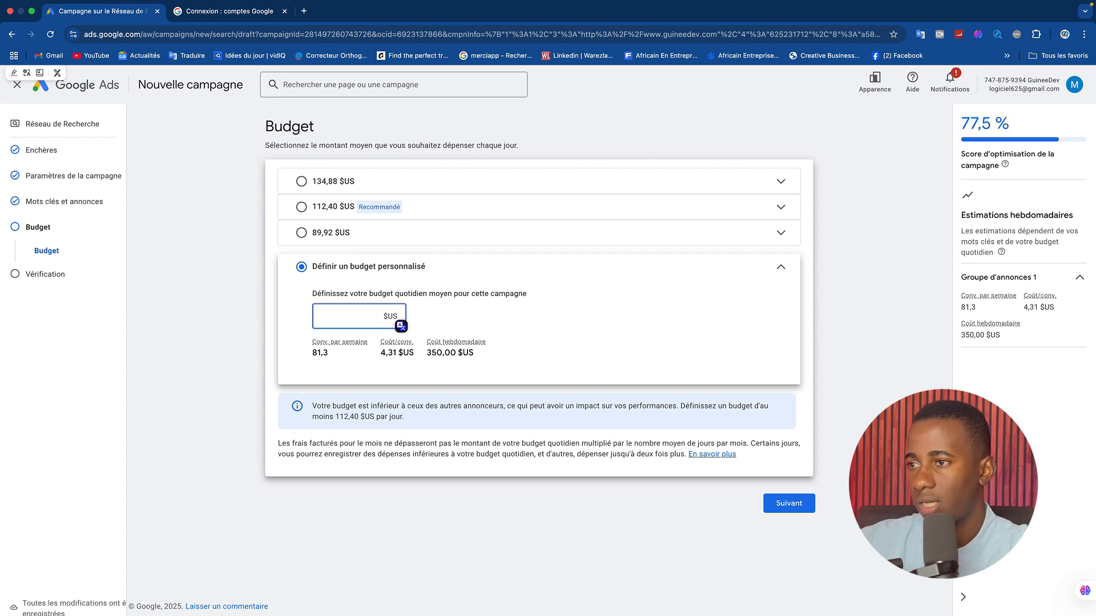
pyautogui.click(545, 332)
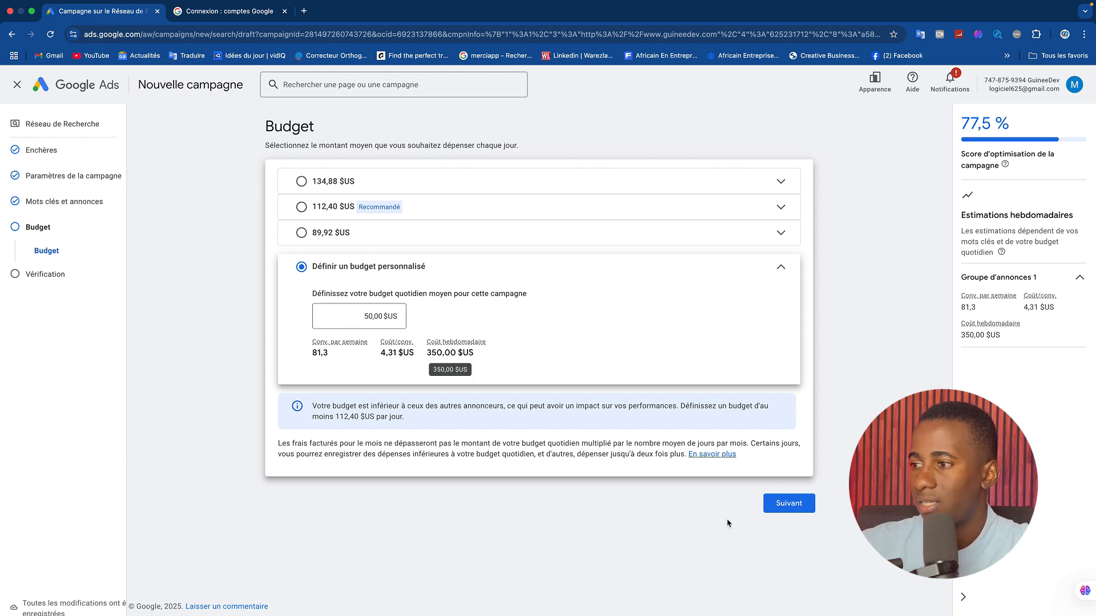
# Continue to the Vérification stage and review the campaign summary from the overview down to the budget without publishing.
pyautogui.click(777, 504)
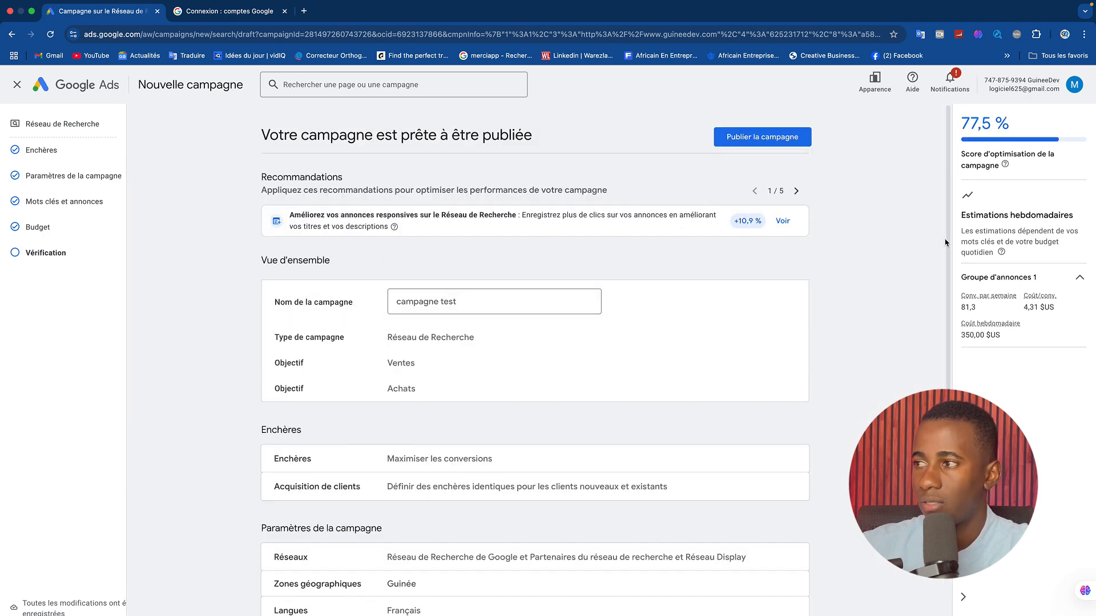
pyautogui.moveTo(948, 227); pyautogui.dragTo(948, 425)
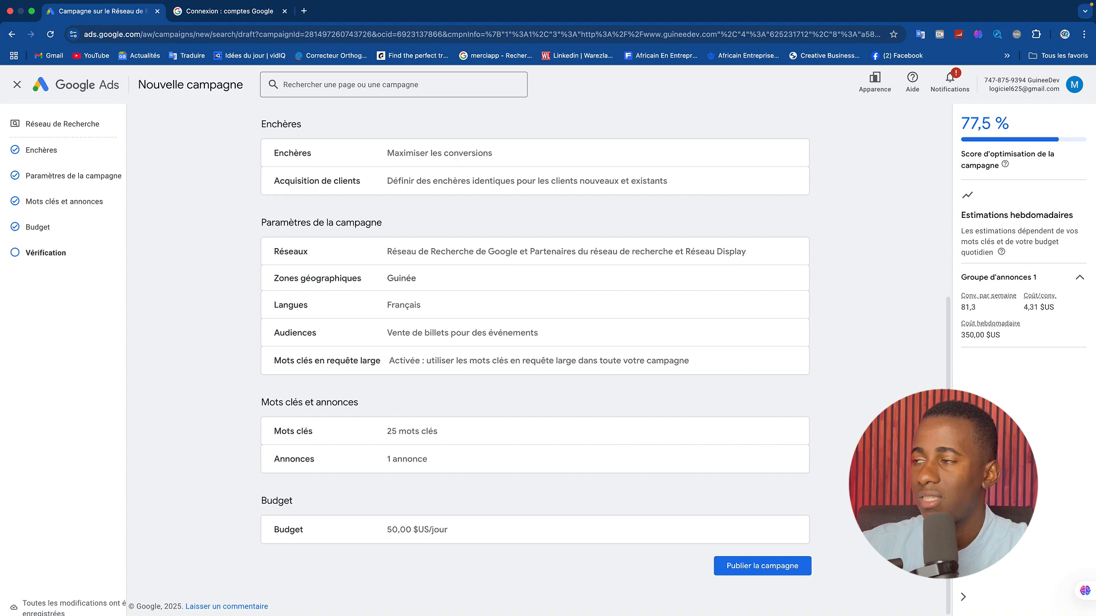
pyautogui.scroll(5, 937, 232)
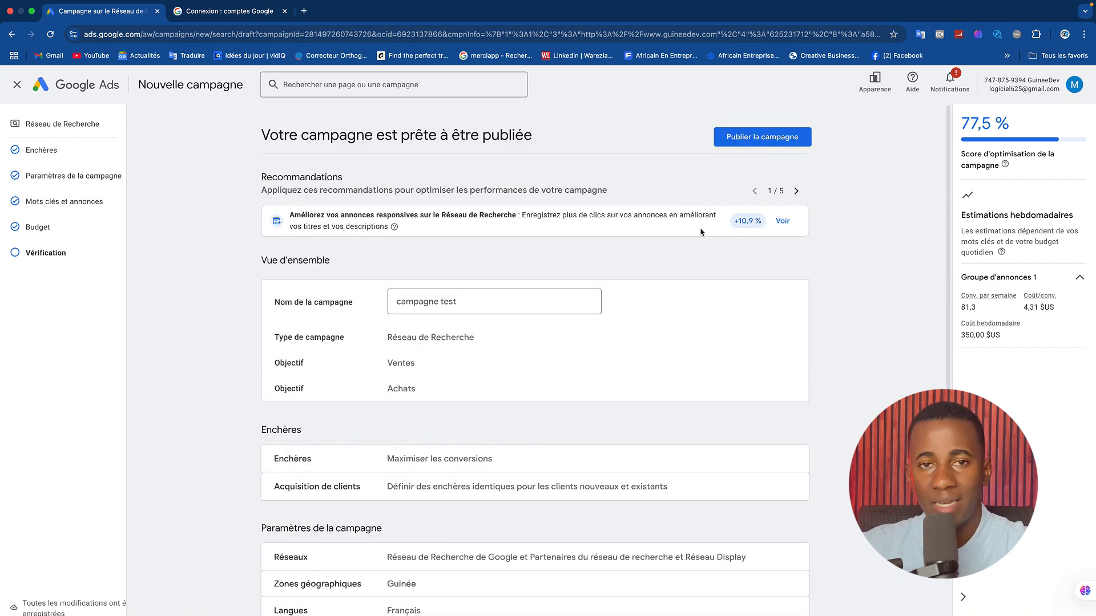